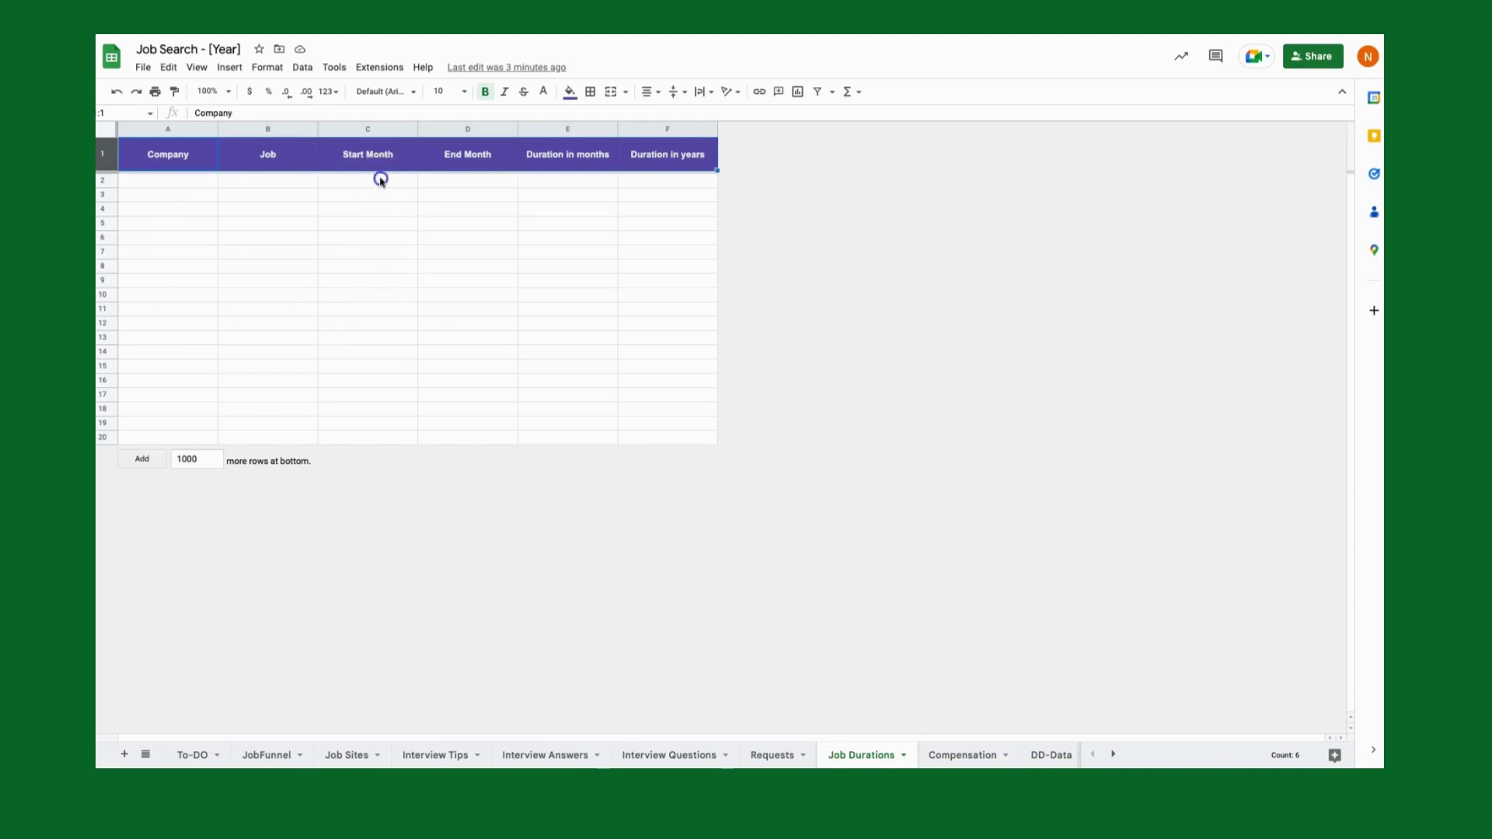
Select the empty date cells C2:D20 under the Start Month and End Month headers
drag(366, 185, 466, 439)
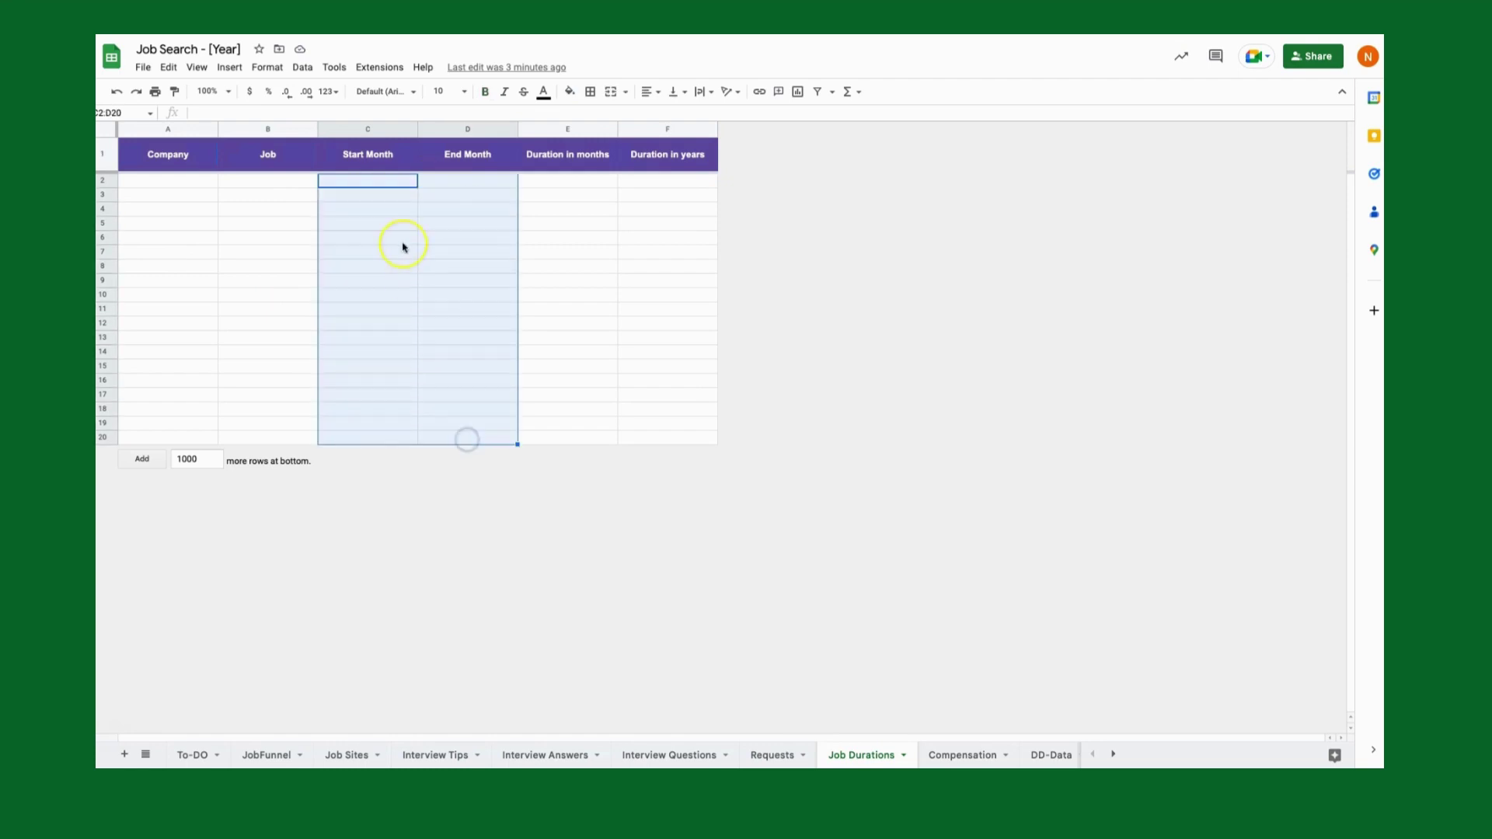
Add a data validation rule on C2:D20 that requires a valid date
right_click(394, 190)
mouse_move(544, 571)
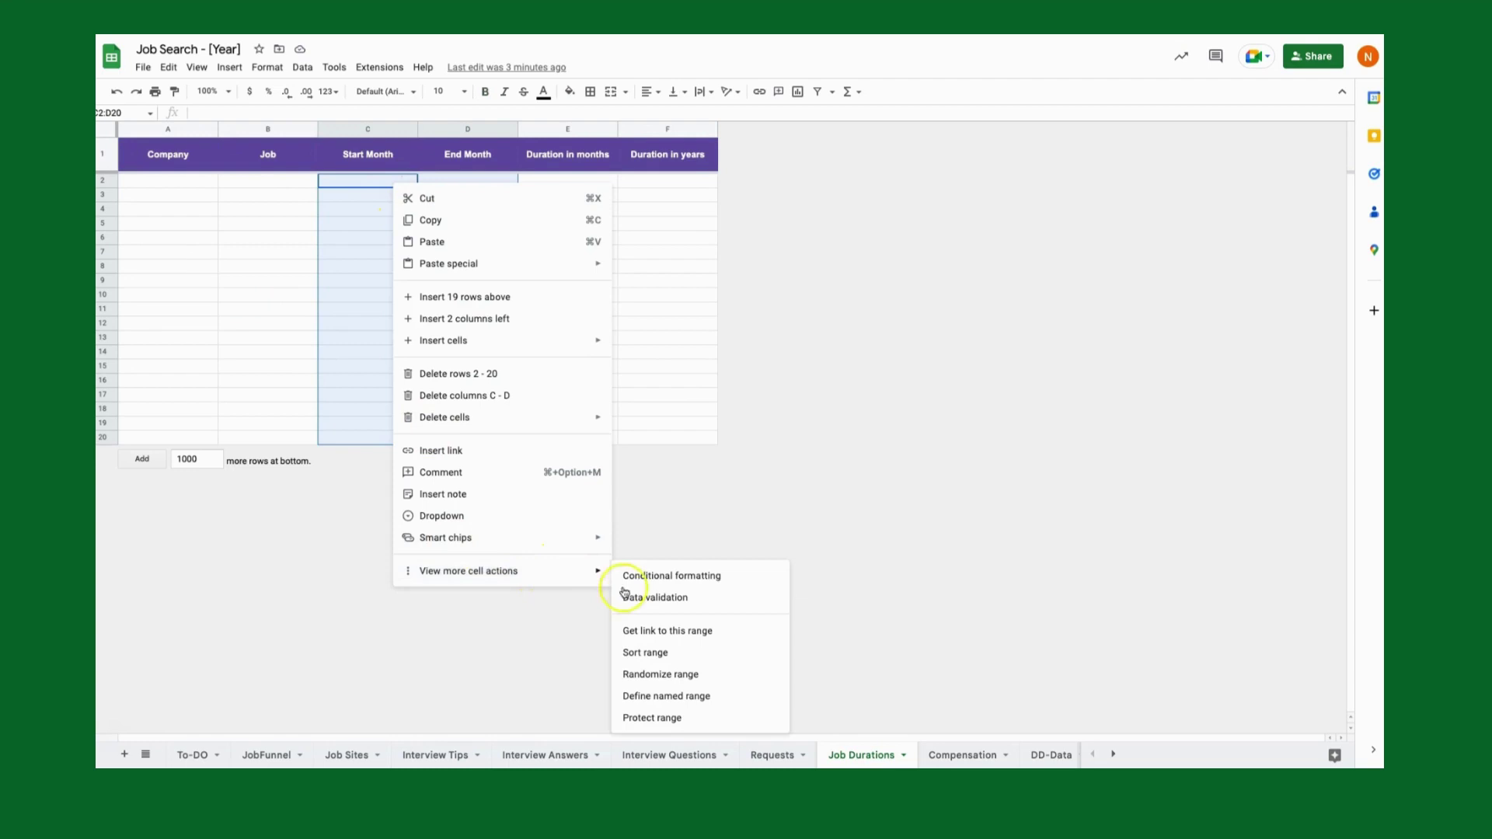
click(658, 598)
click(1305, 146)
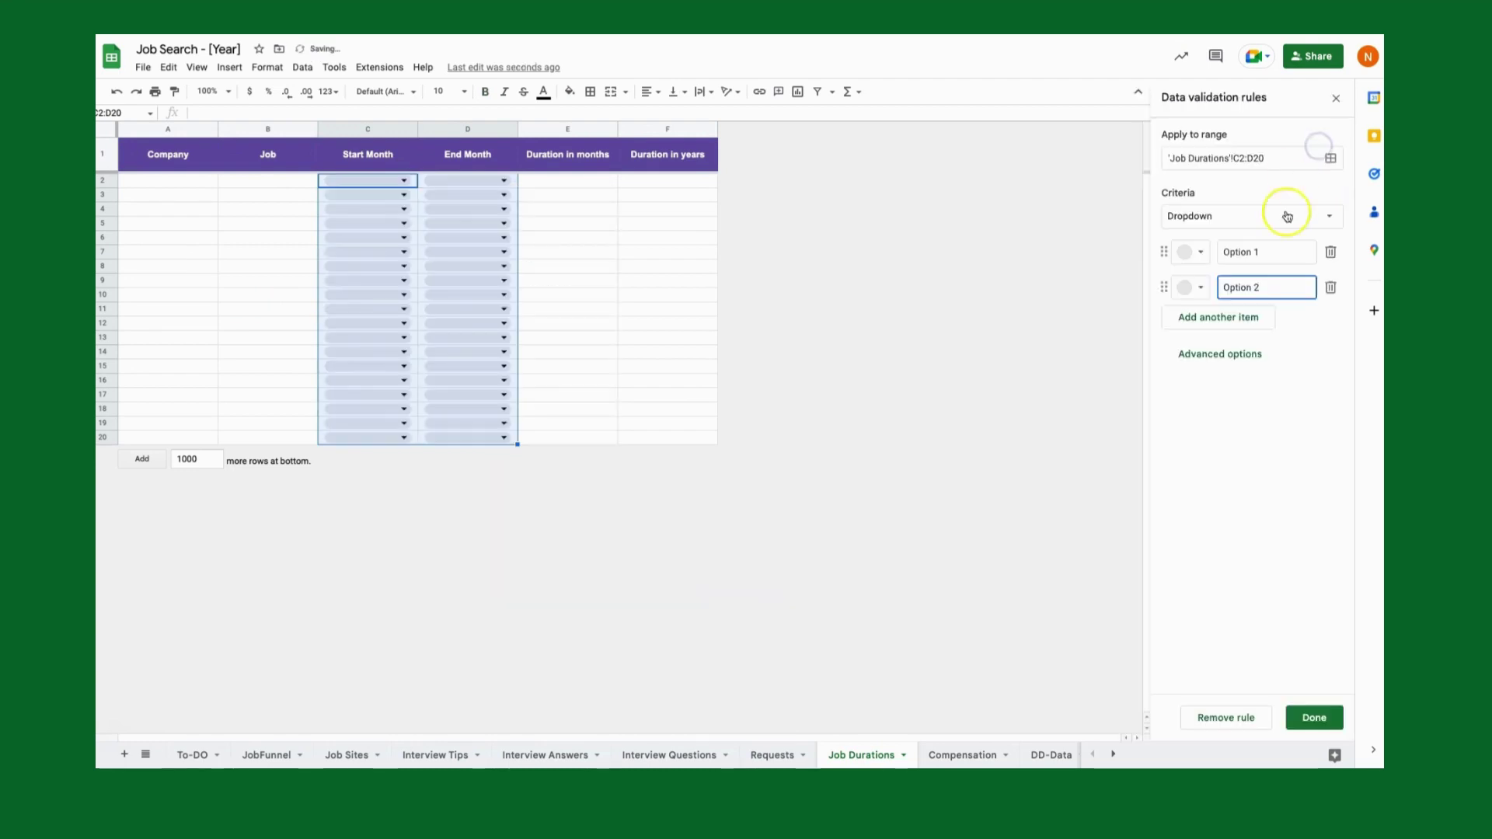
click(1328, 221)
click(1275, 428)
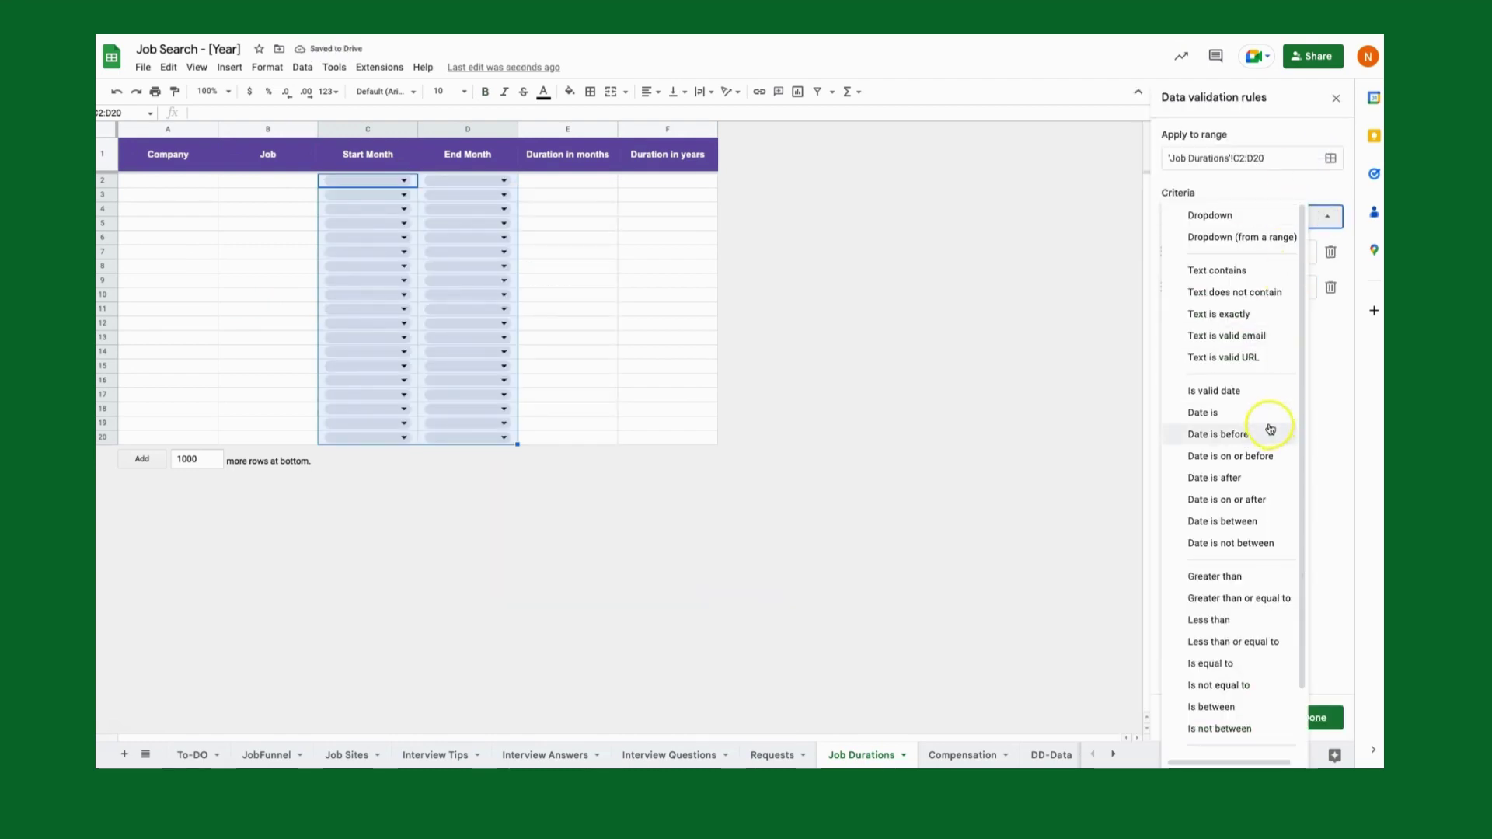
click(1266, 391)
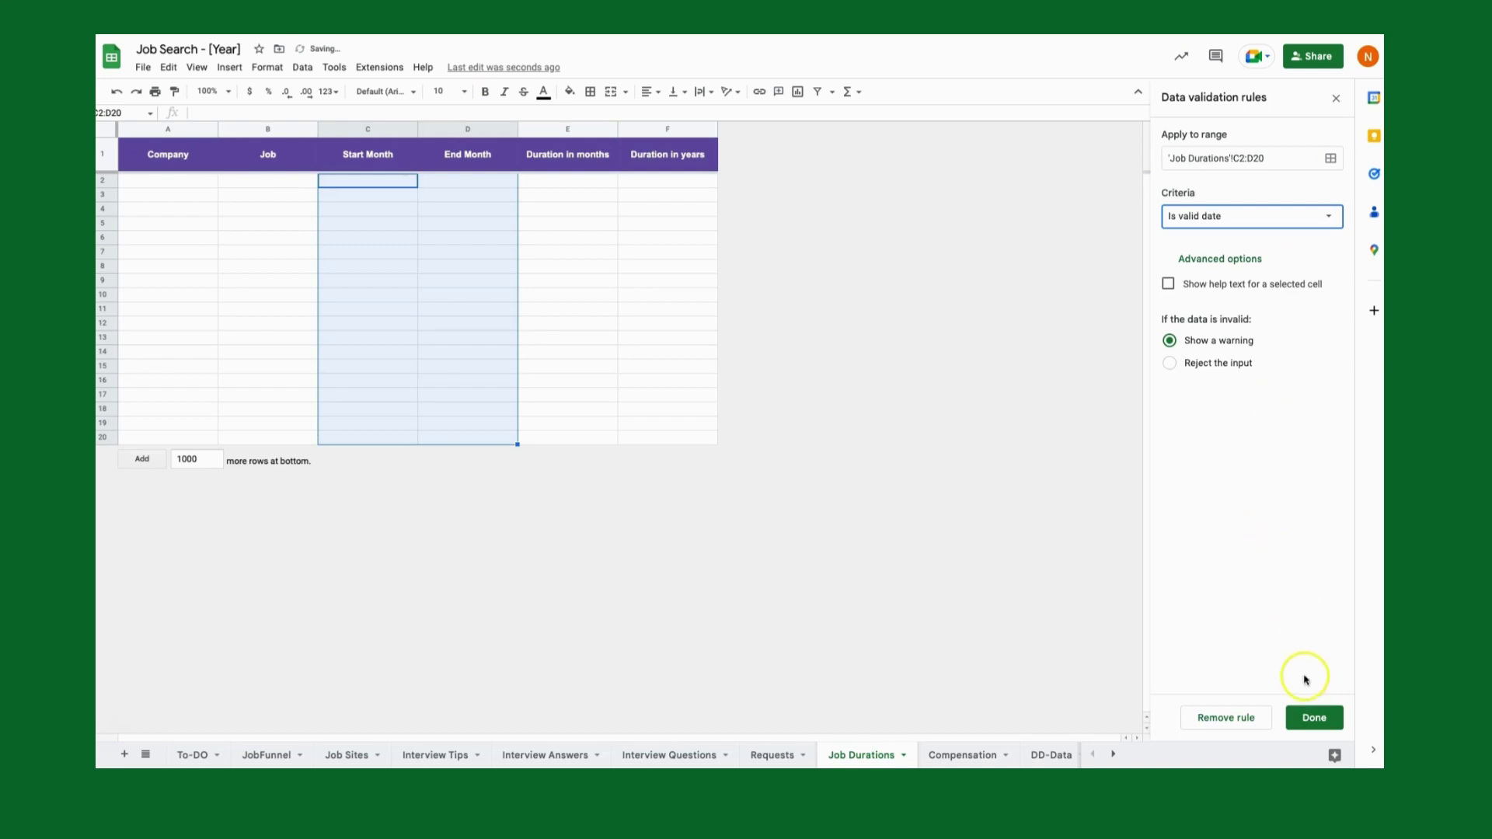
click(1311, 715)
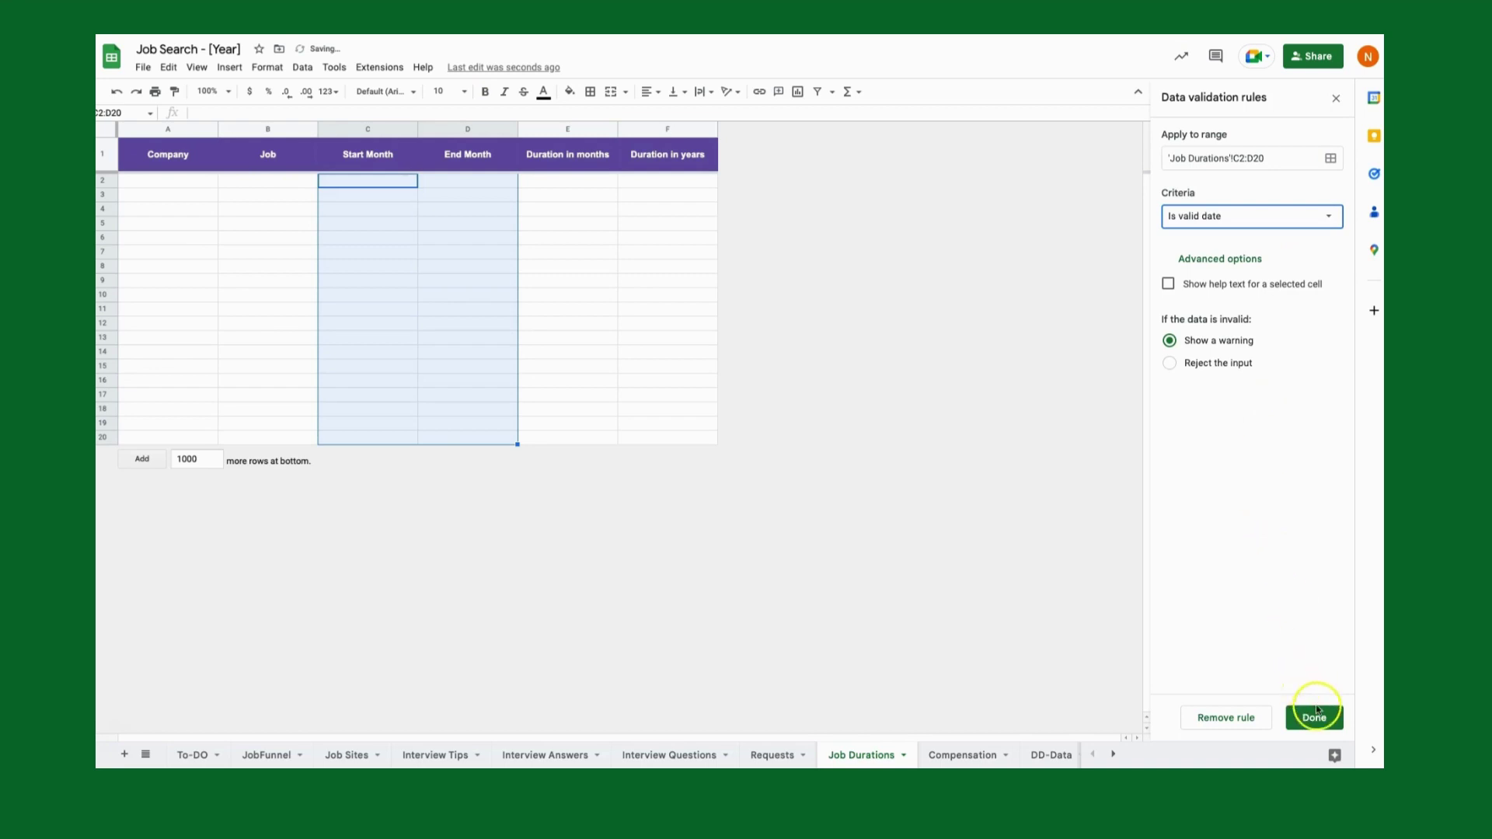
Pick February 1, 2023 as the start date in C2 and March 1, 2023 in D2
double_click(408, 186)
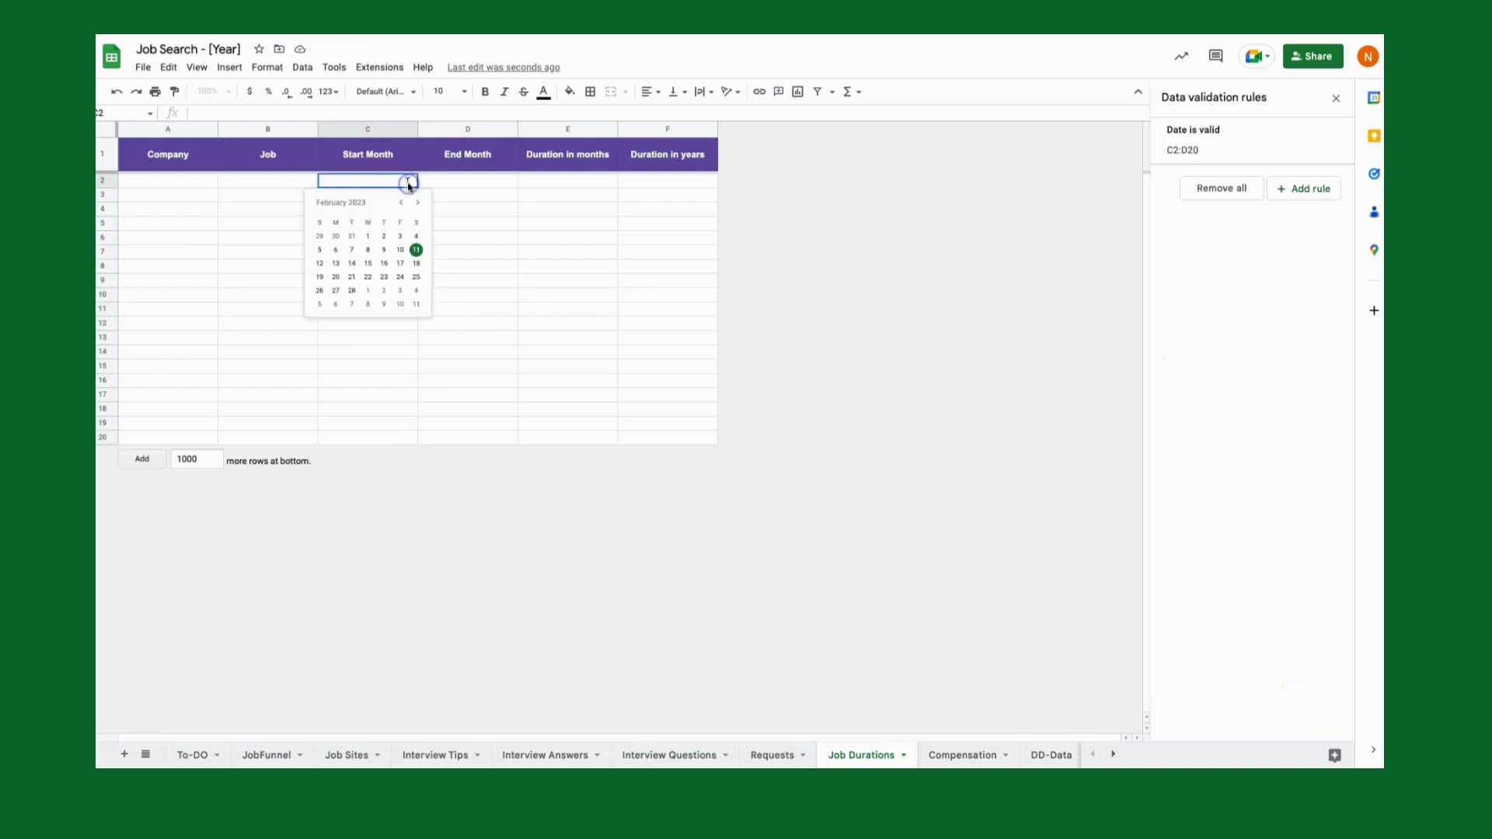
click(370, 242)
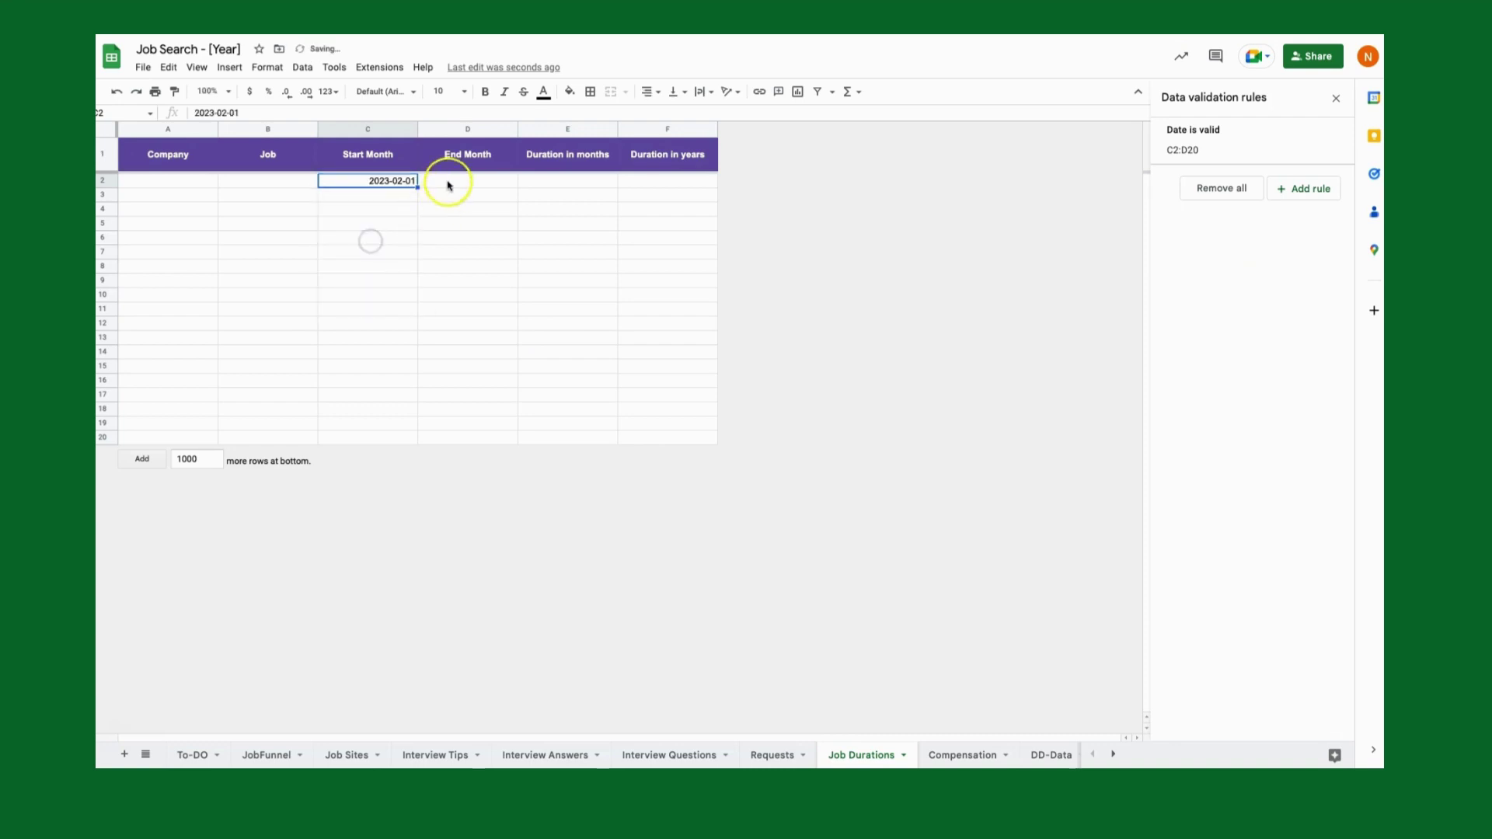
double_click(446, 181)
click(516, 205)
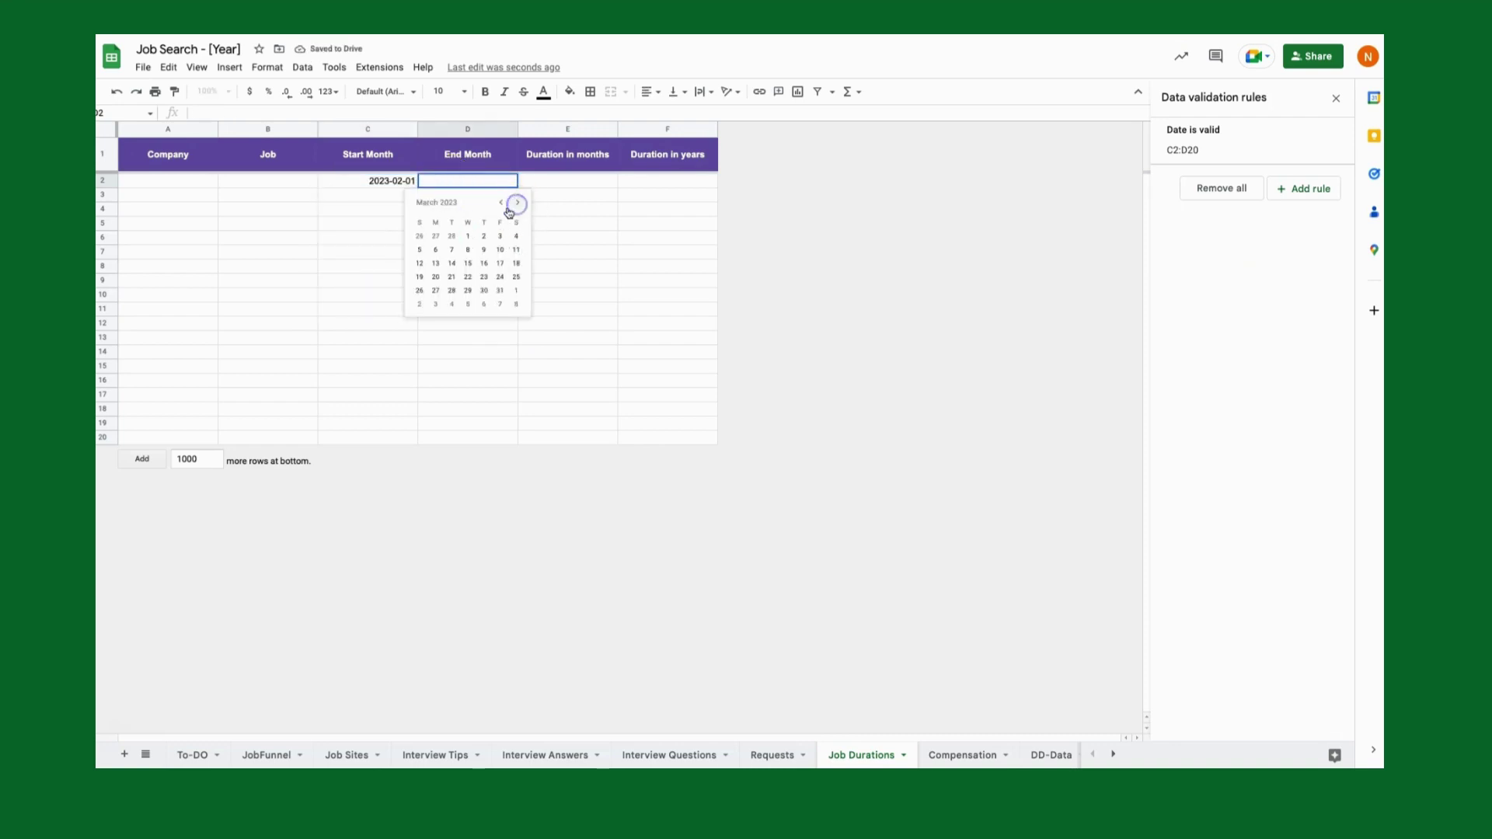
click(468, 236)
Enter 'Some Company' in A2 and 'Fake Job' in B2, then select C2:D20
click(190, 186)
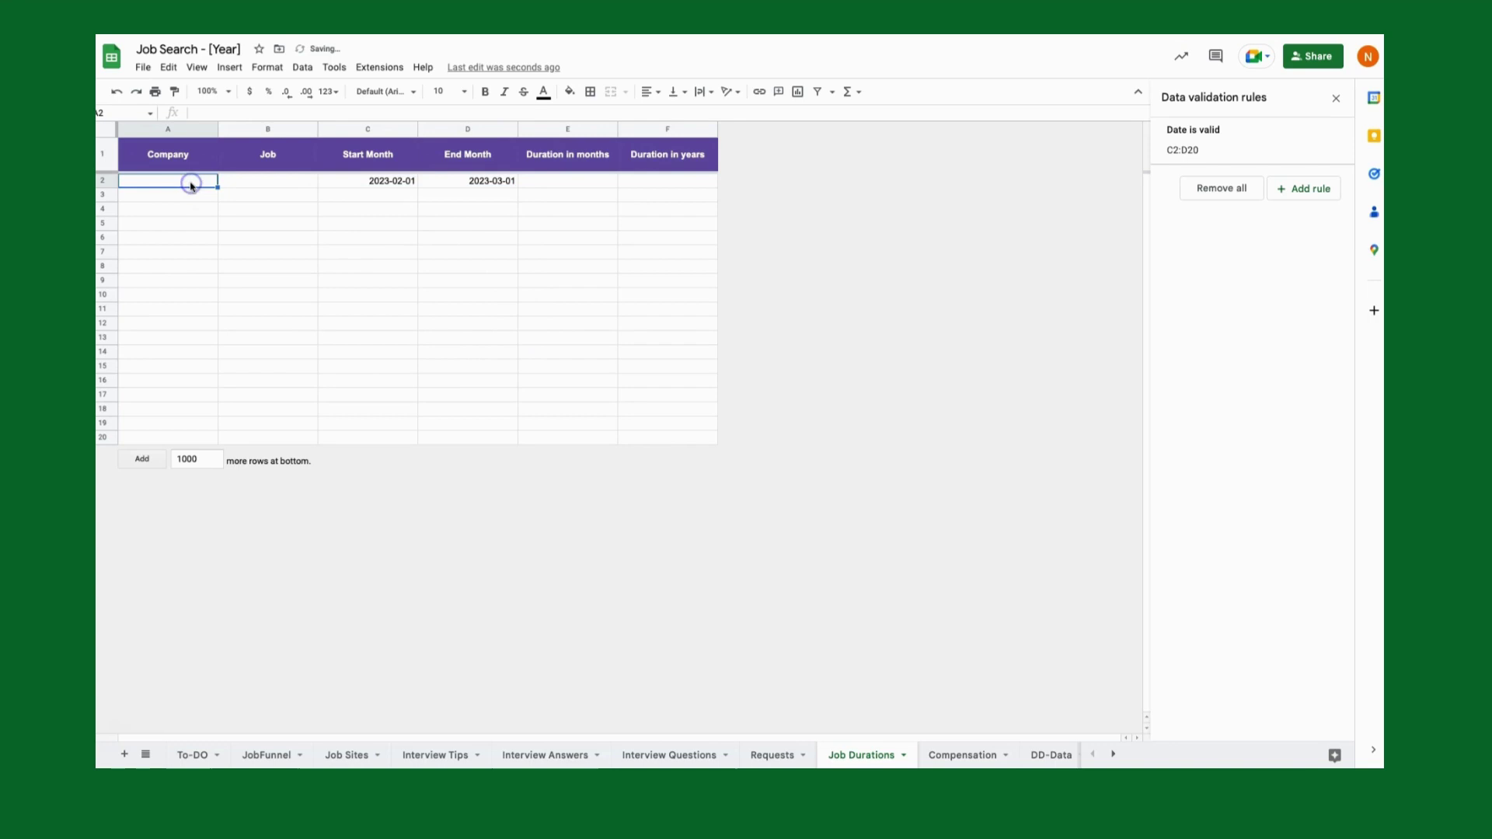
text(Some Company)
key(Tab)
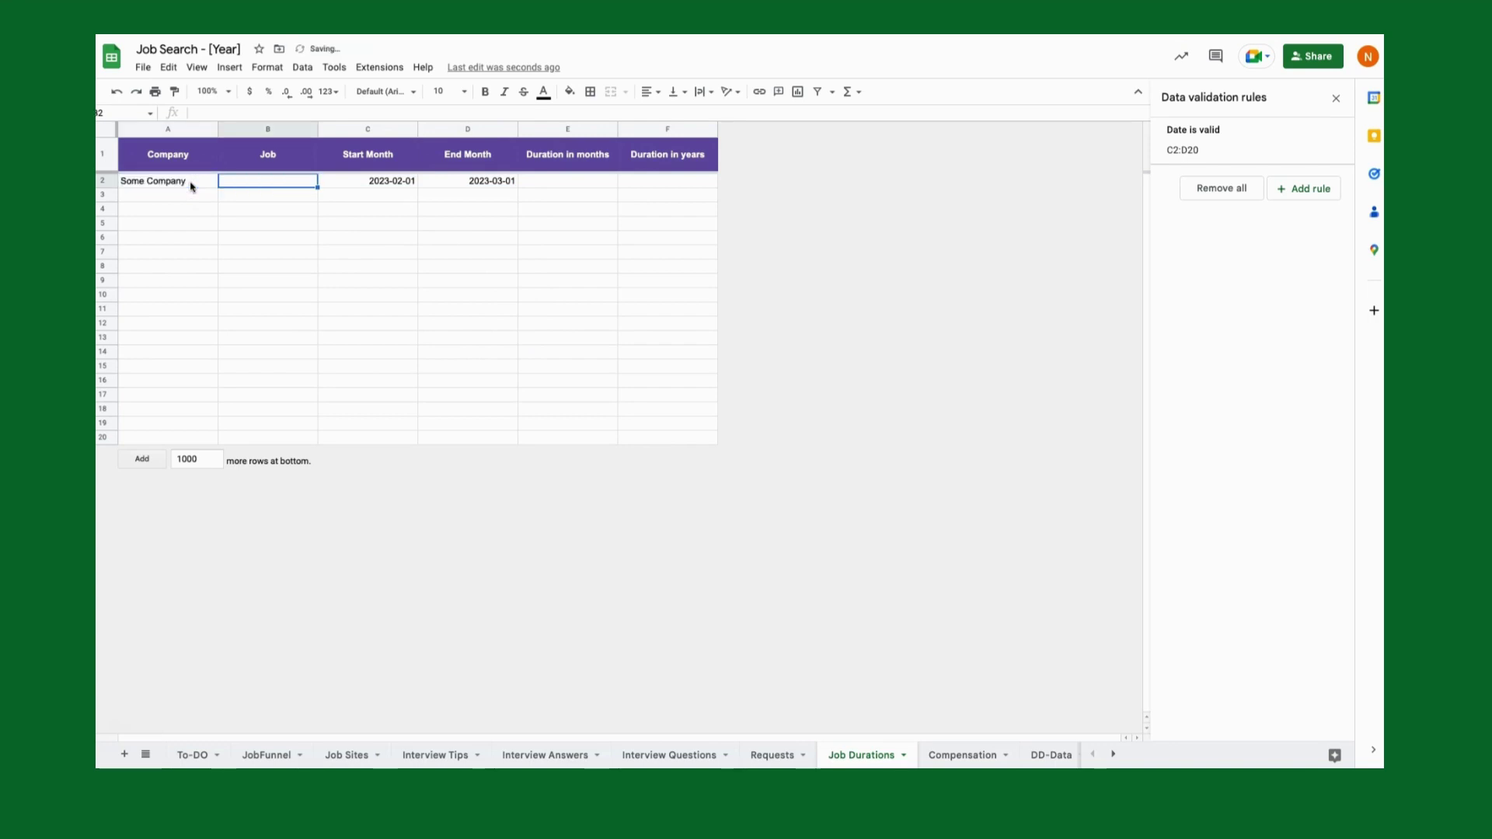
text(JF)
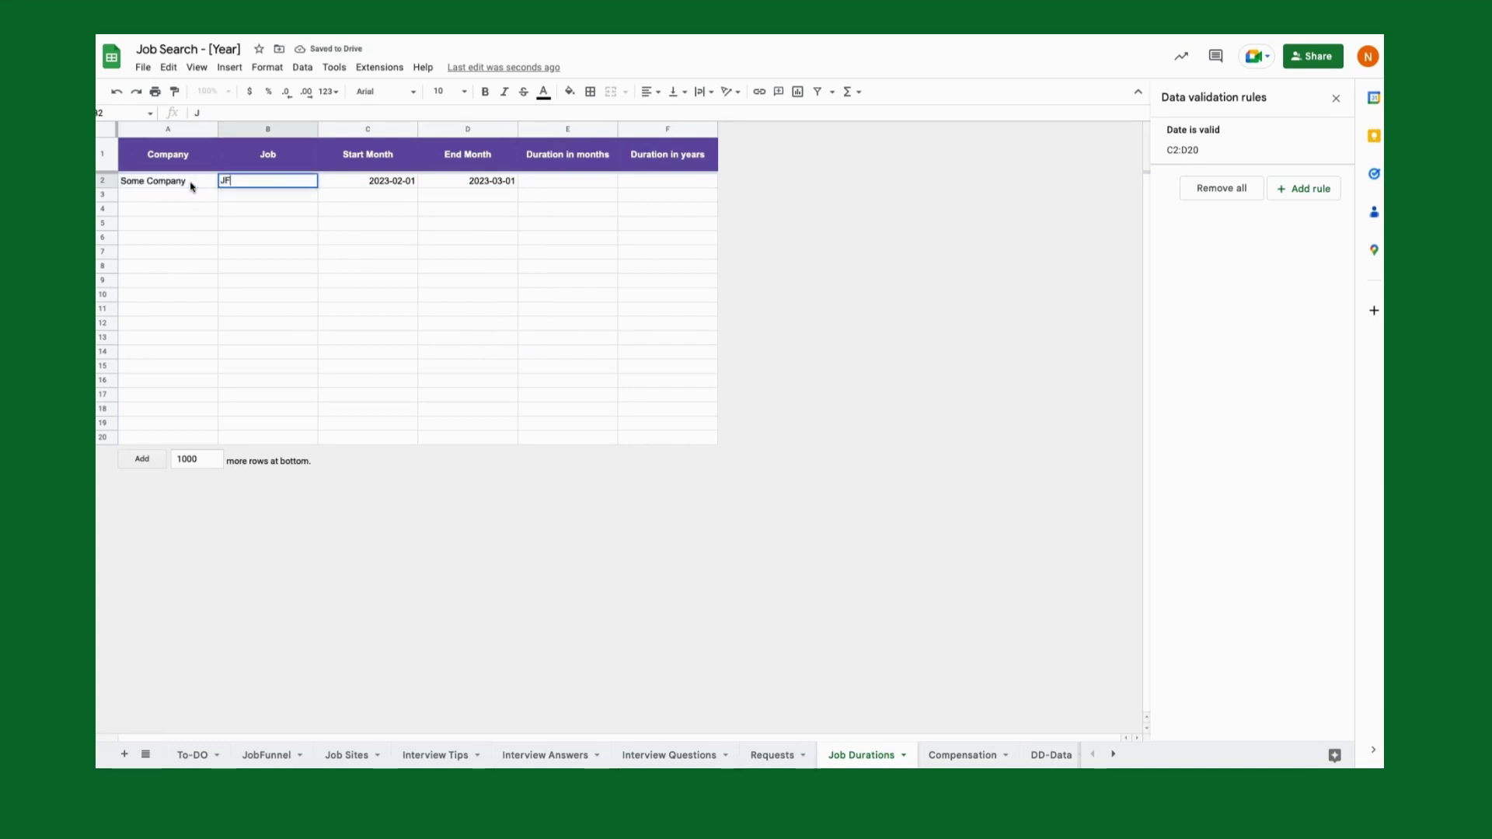
text(ake Job)
key(Return)
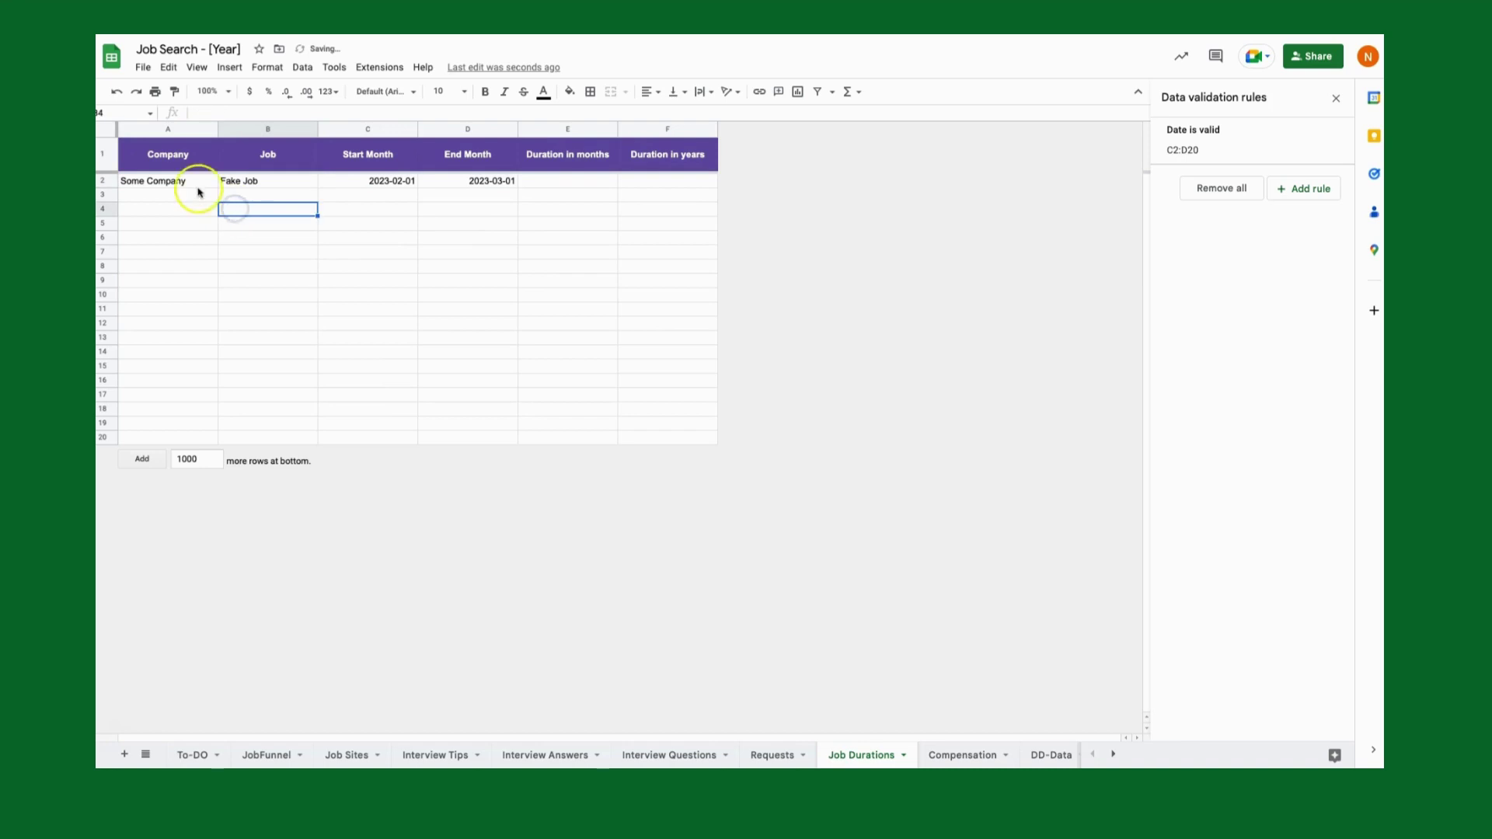
click(198, 186)
click(297, 183)
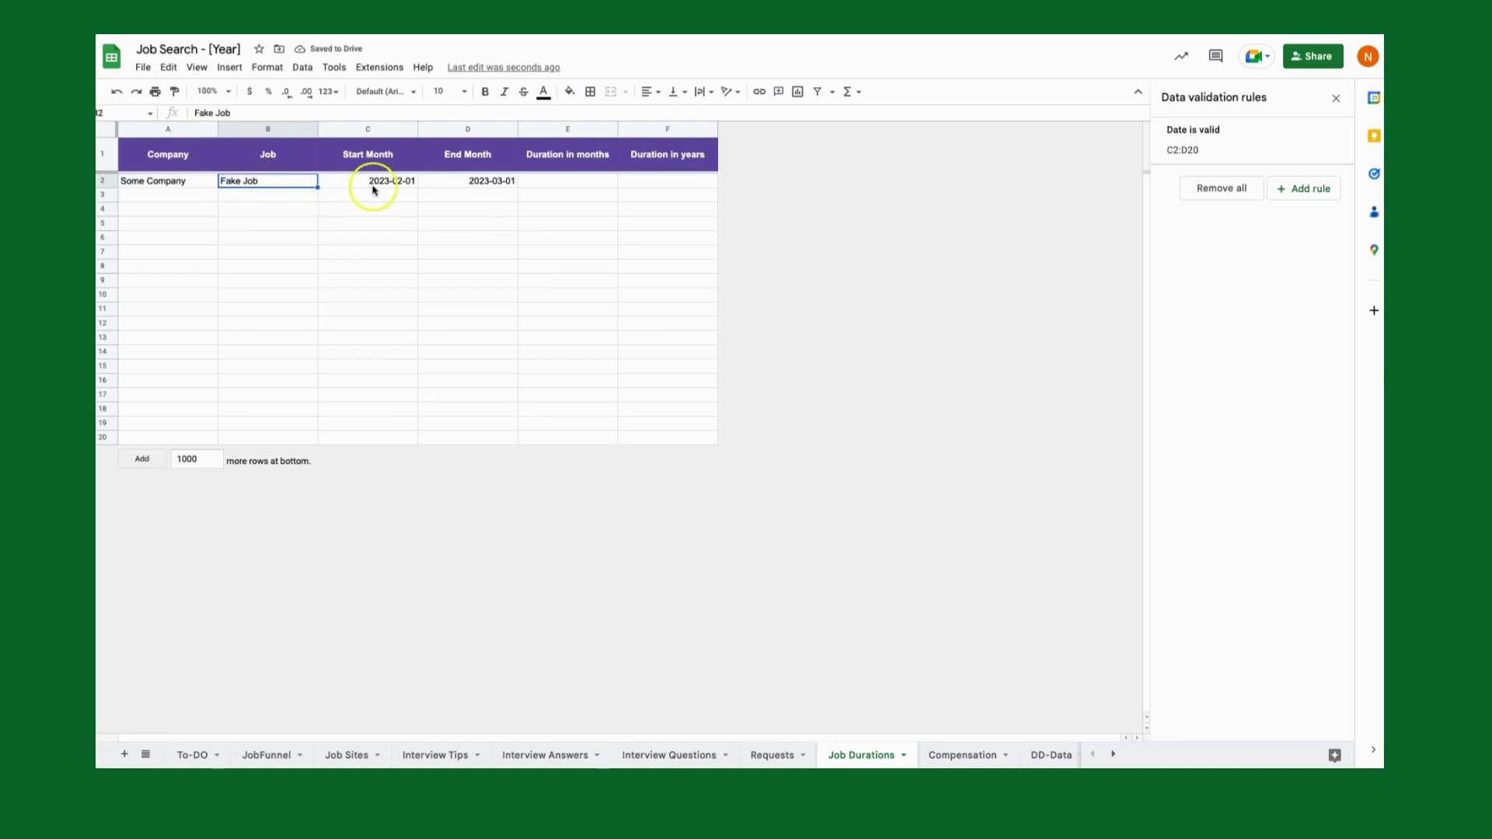
drag(371, 185, 491, 190)
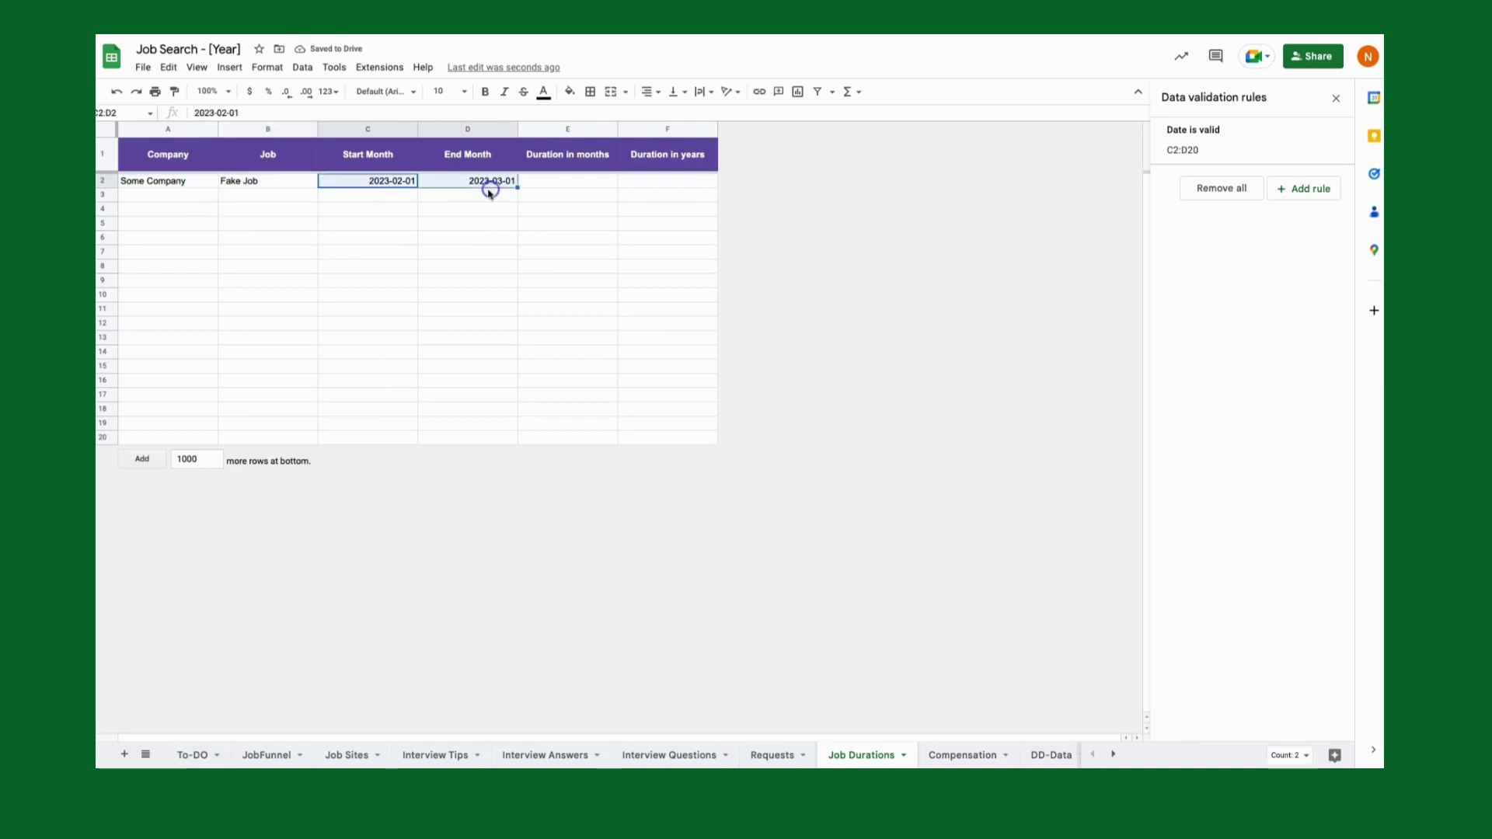
key(ctrl+shift+Down)
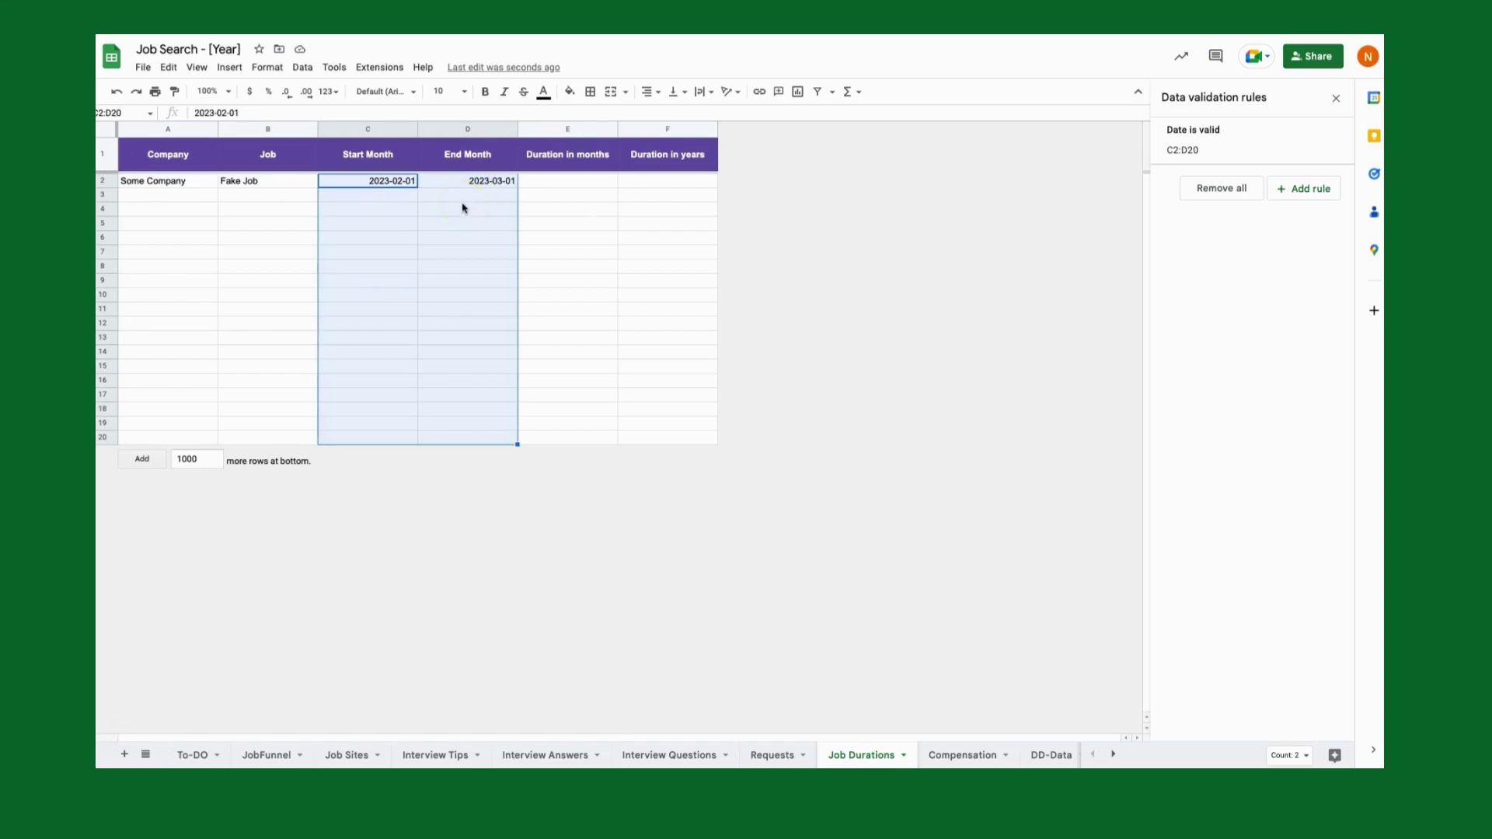
Start a custom date and time format for the dates and delete the default date parts
click(266, 69)
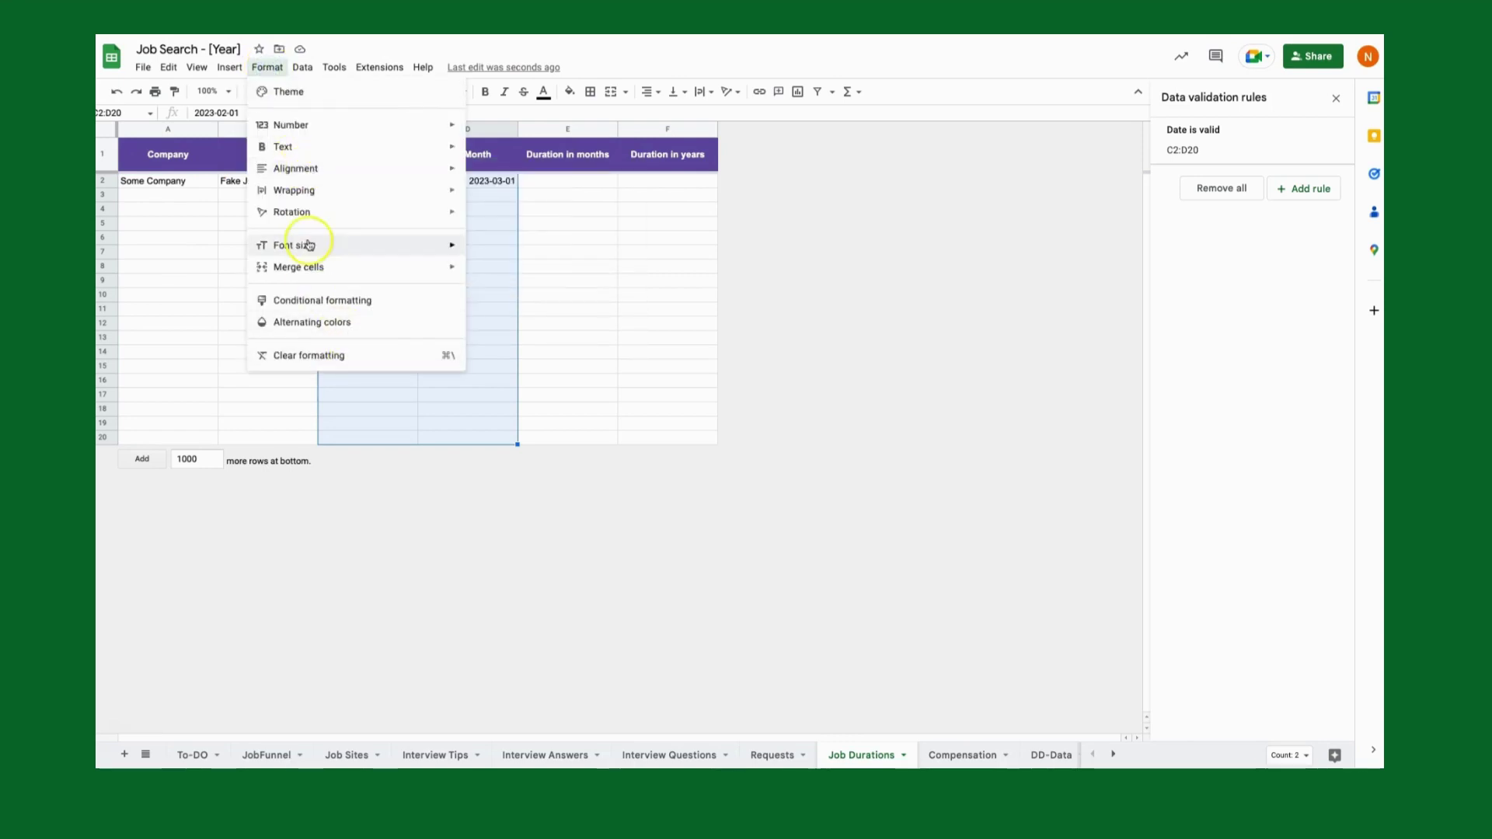
mouse_move(338, 131)
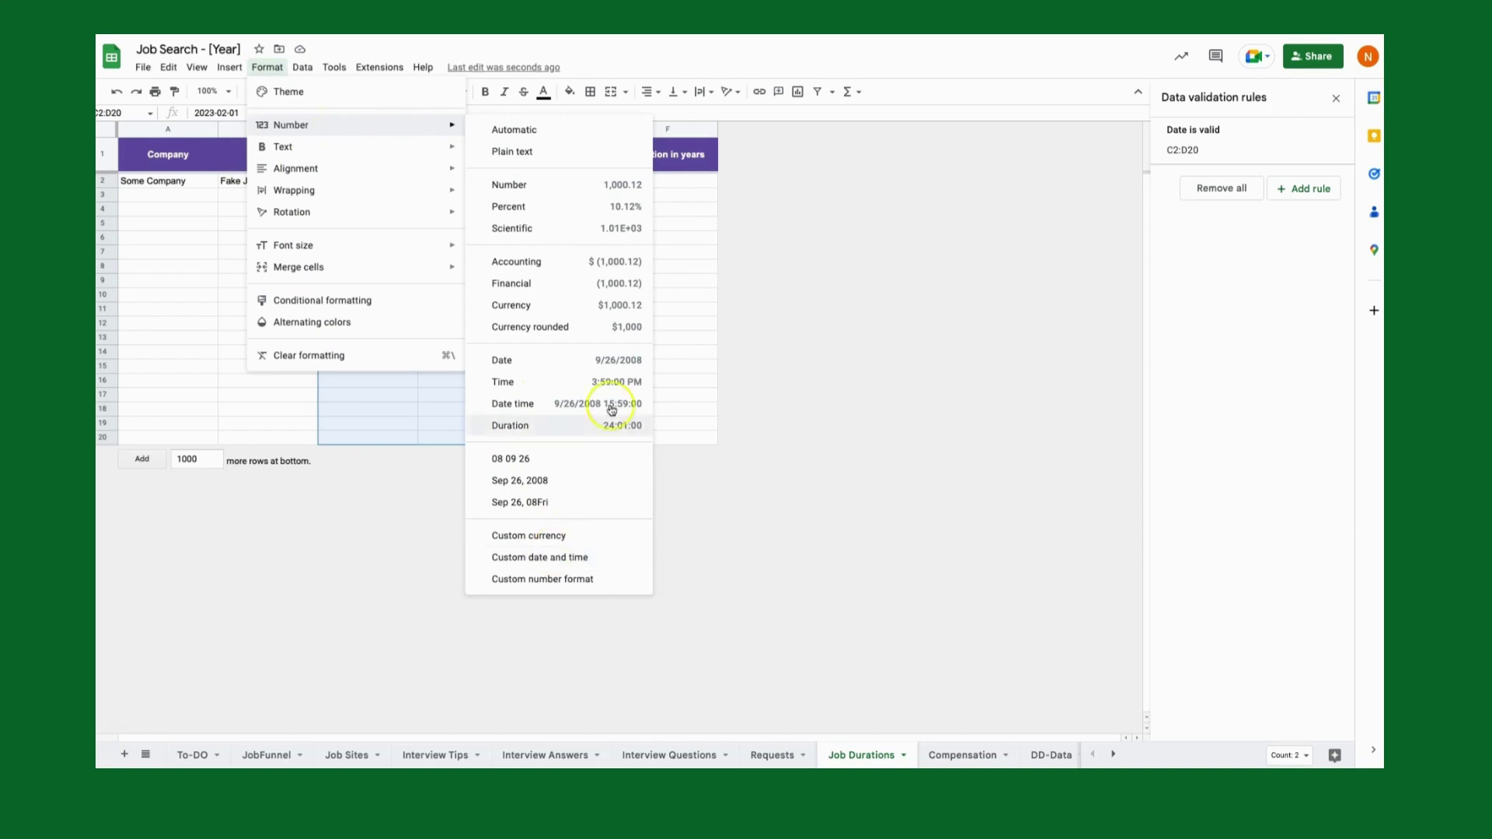
click(573, 559)
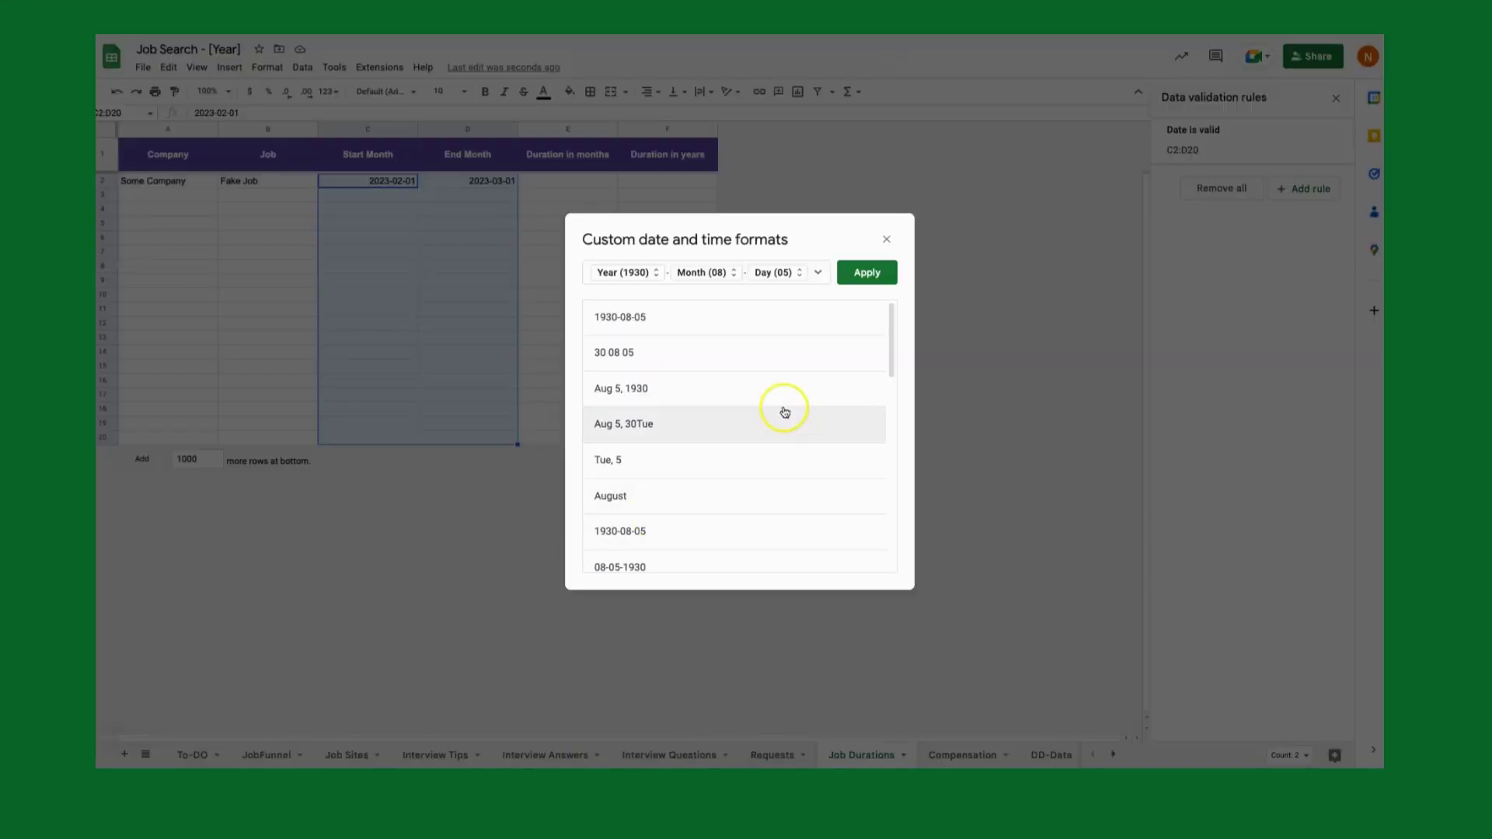
click(817, 273)
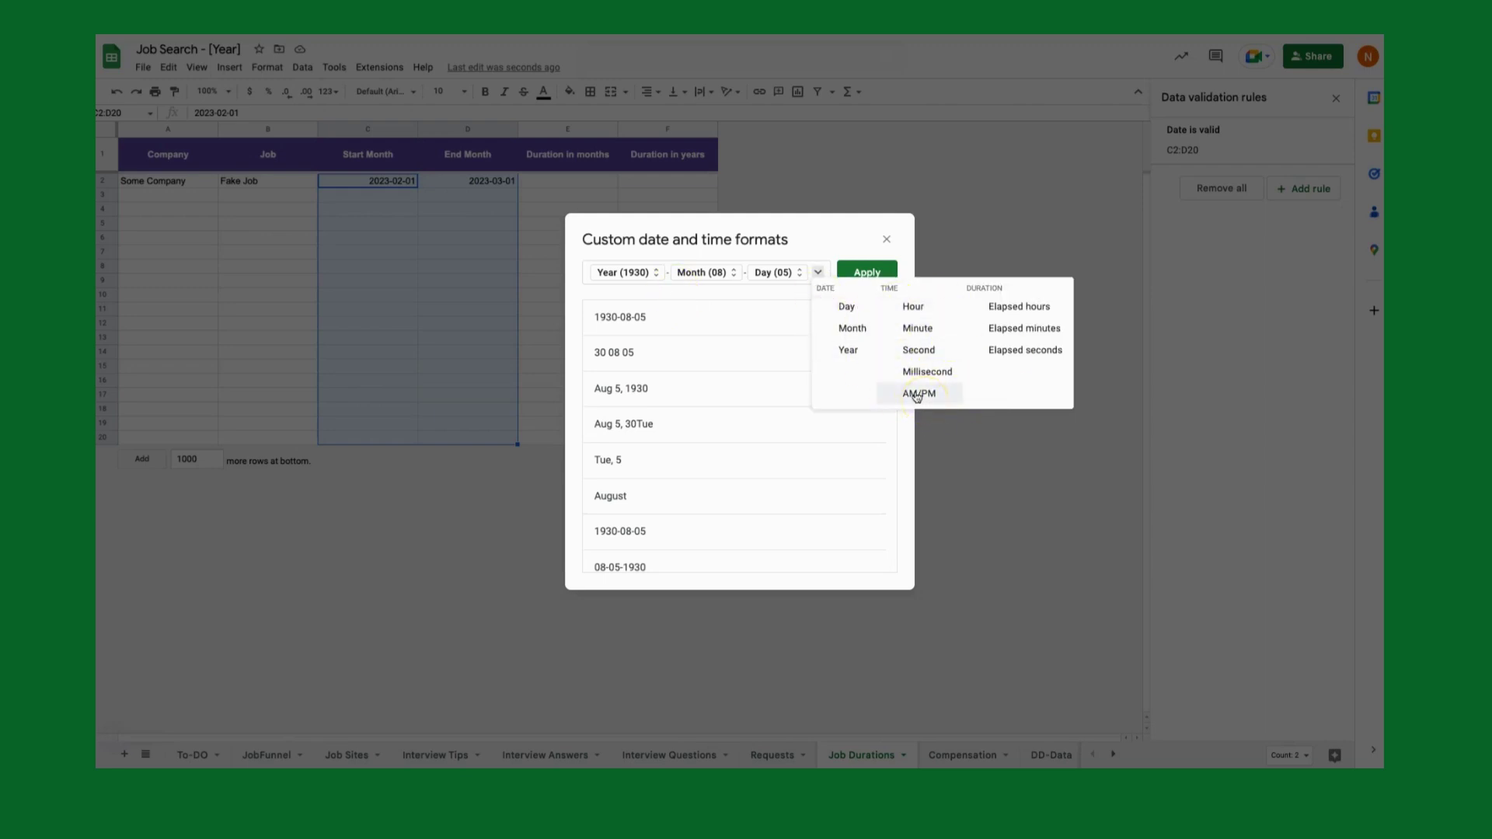
click(572, 480)
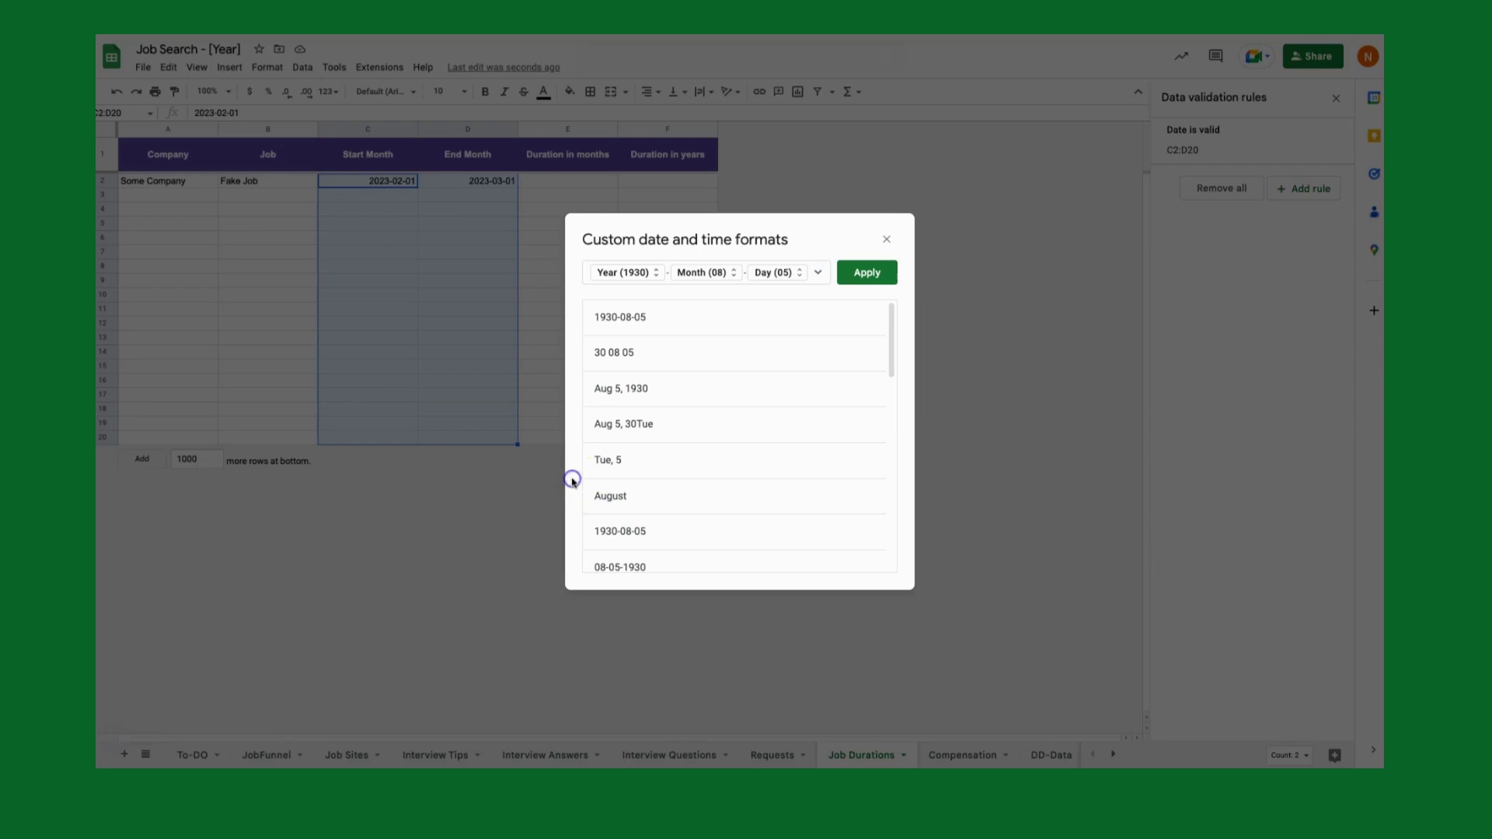
scroll(716, 477, down, 8)
scroll(720, 477, up, 3)
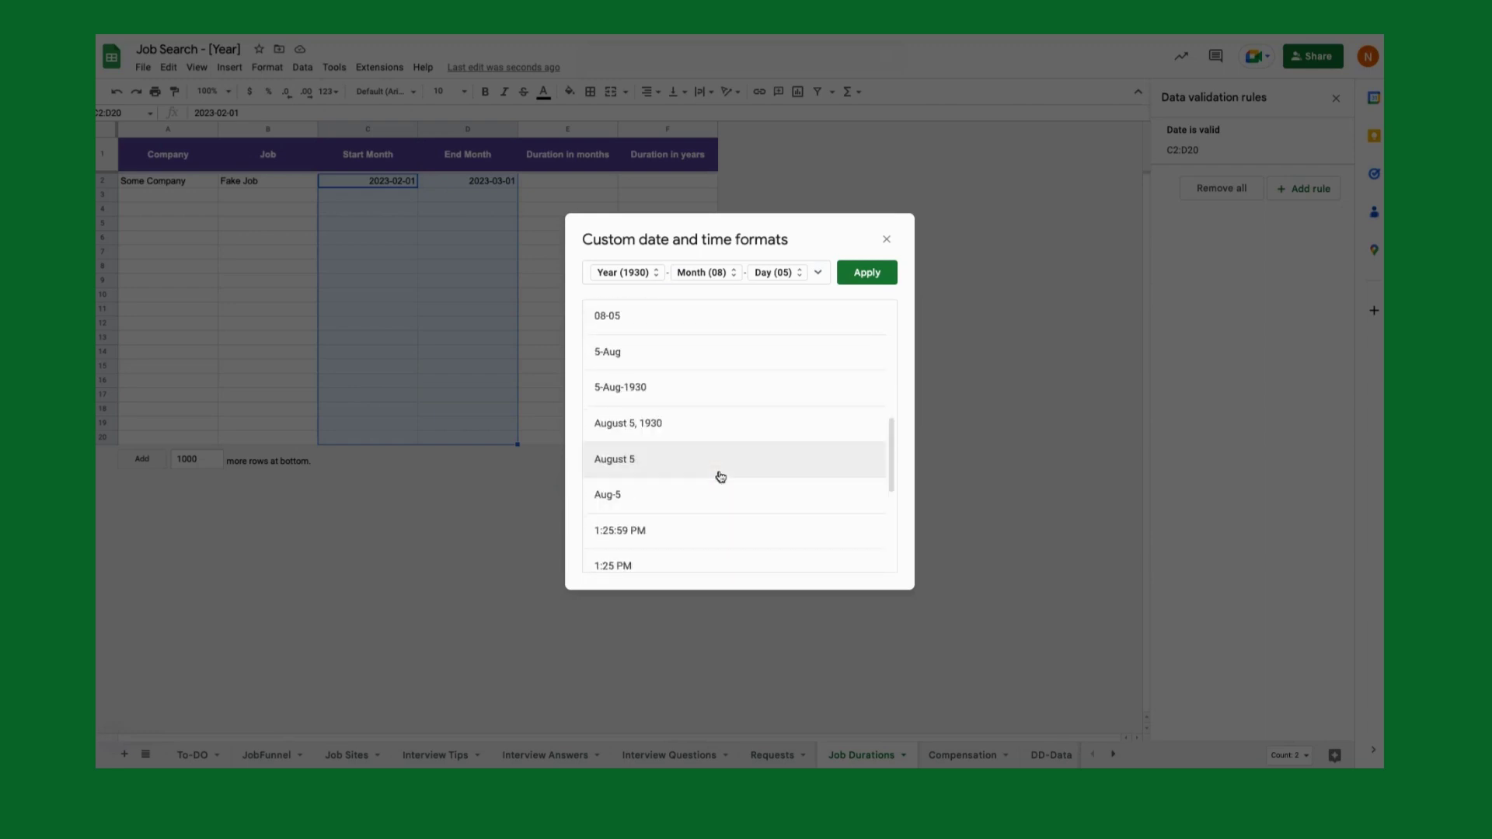
scroll(720, 477, down, 4)
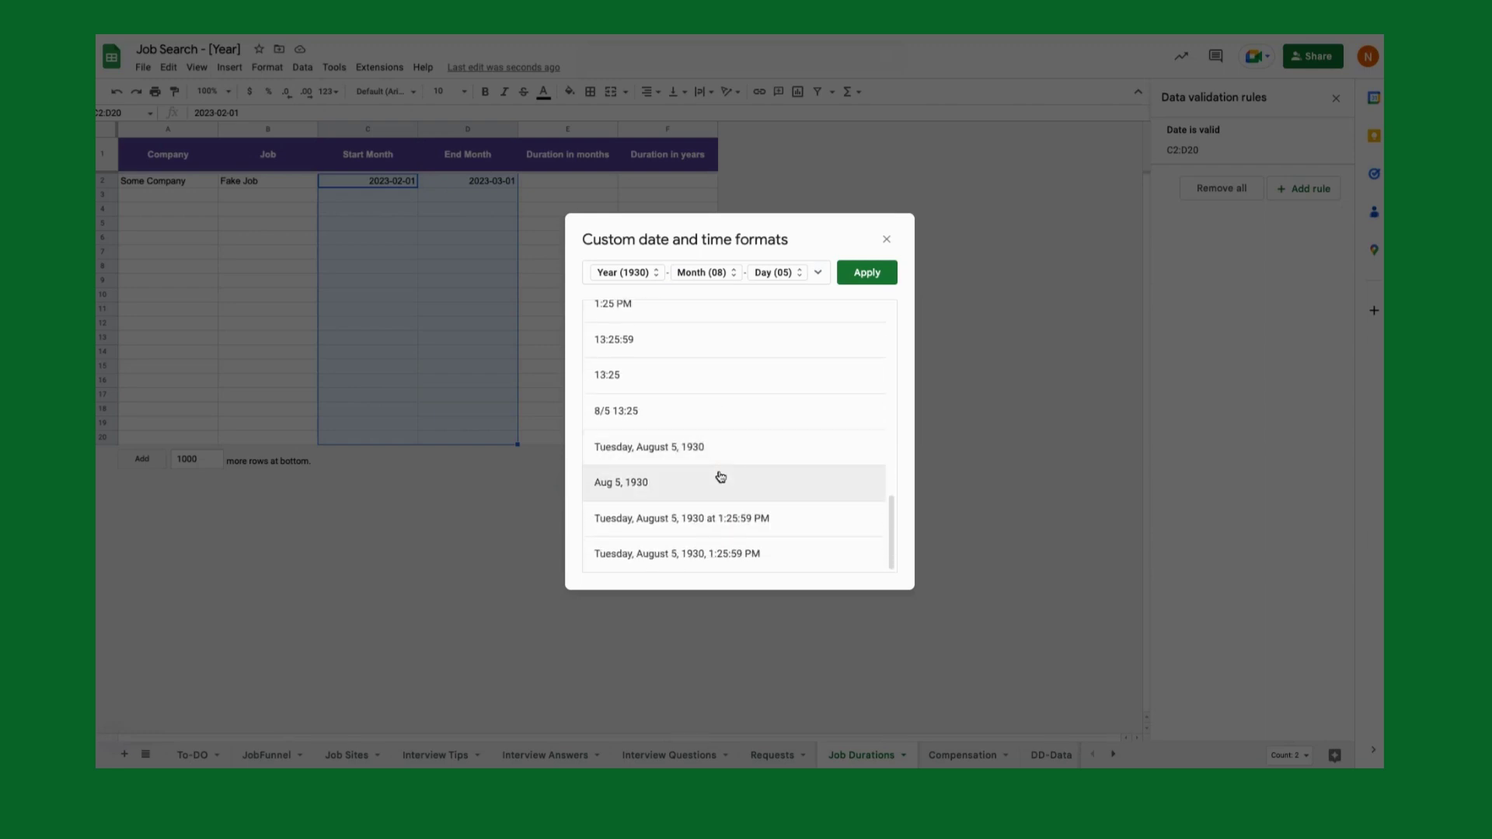
scroll(715, 472, up, 9)
click(810, 274)
key(BackSpace)
key(BackSpace)
key(BackSpace)
key(BackSpace)
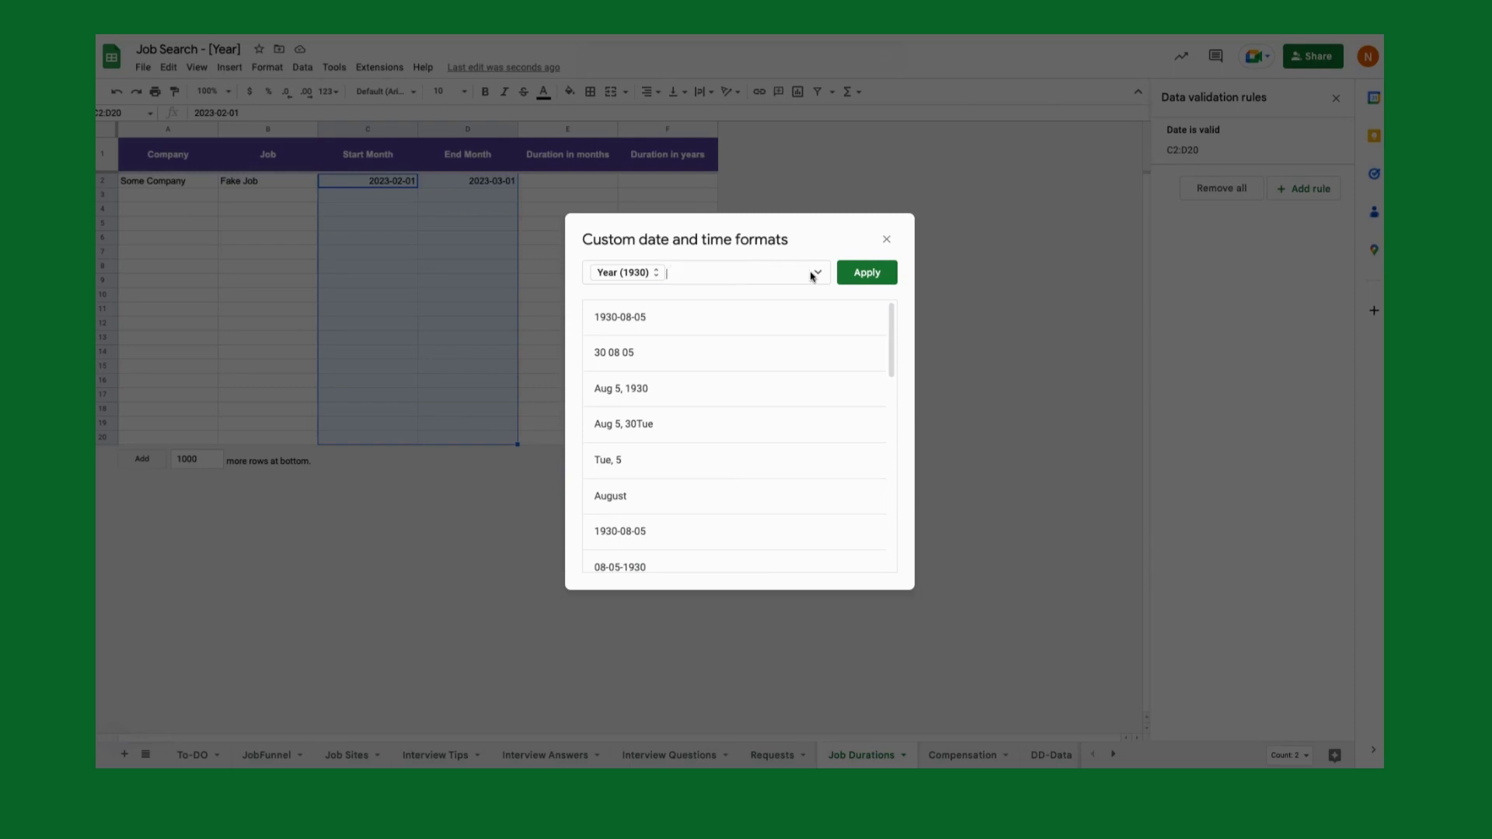
key(BackSpace)
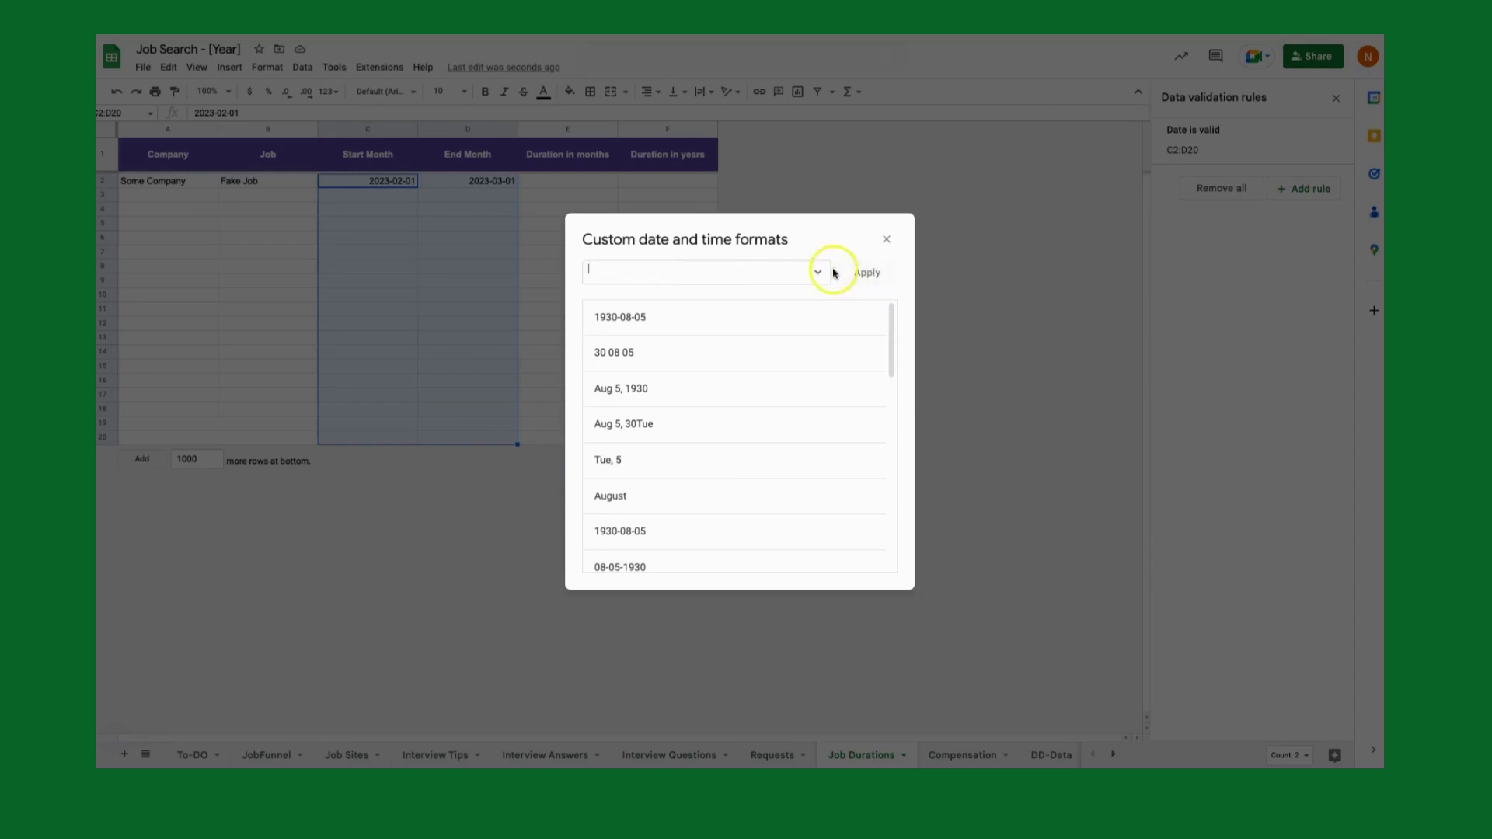
Build a full month name plus four-digit year format and apply it to C2:D20
click(817, 272)
click(850, 330)
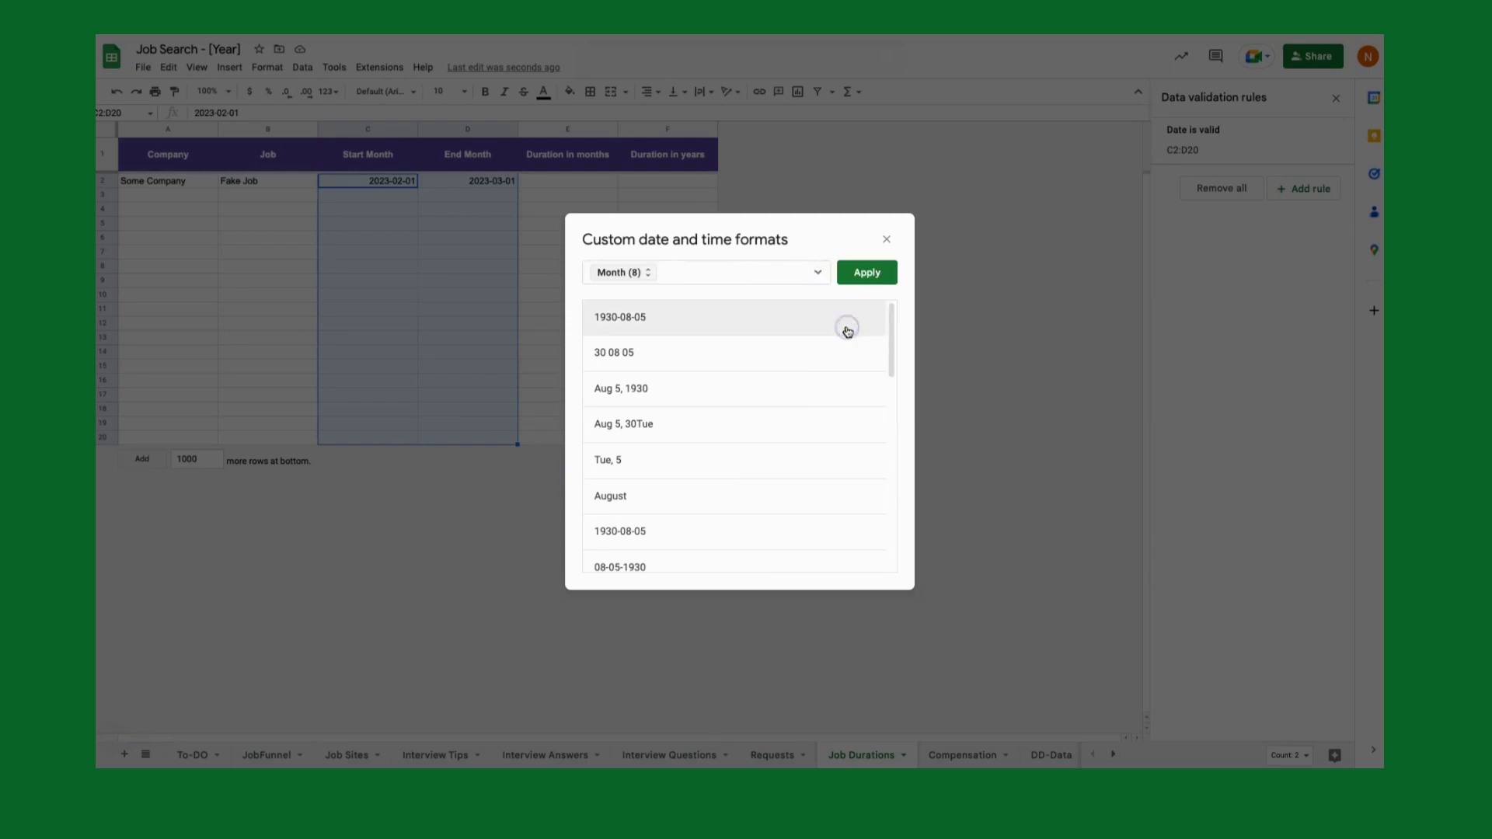
click(643, 272)
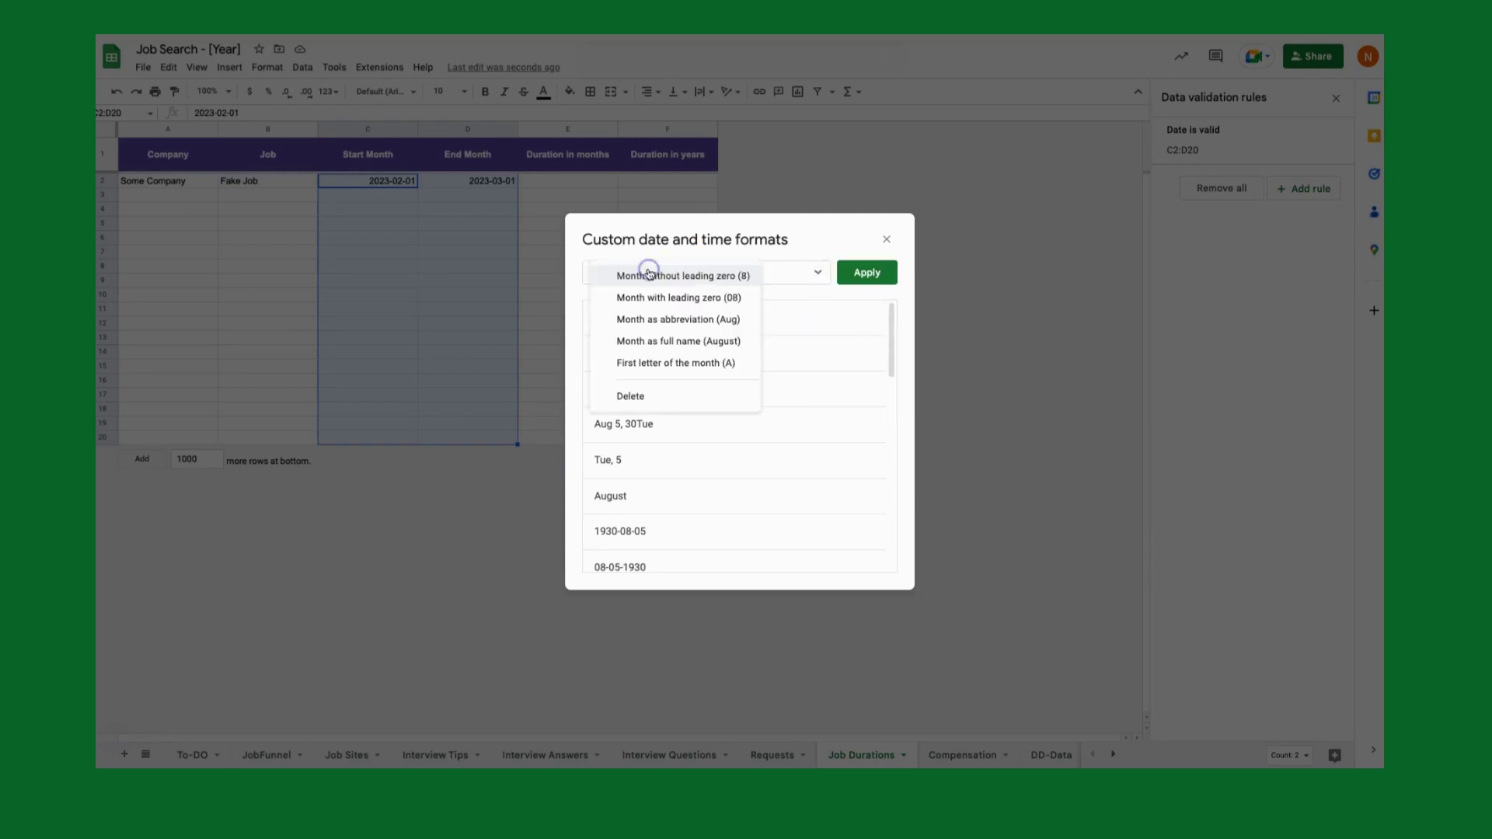
click(697, 343)
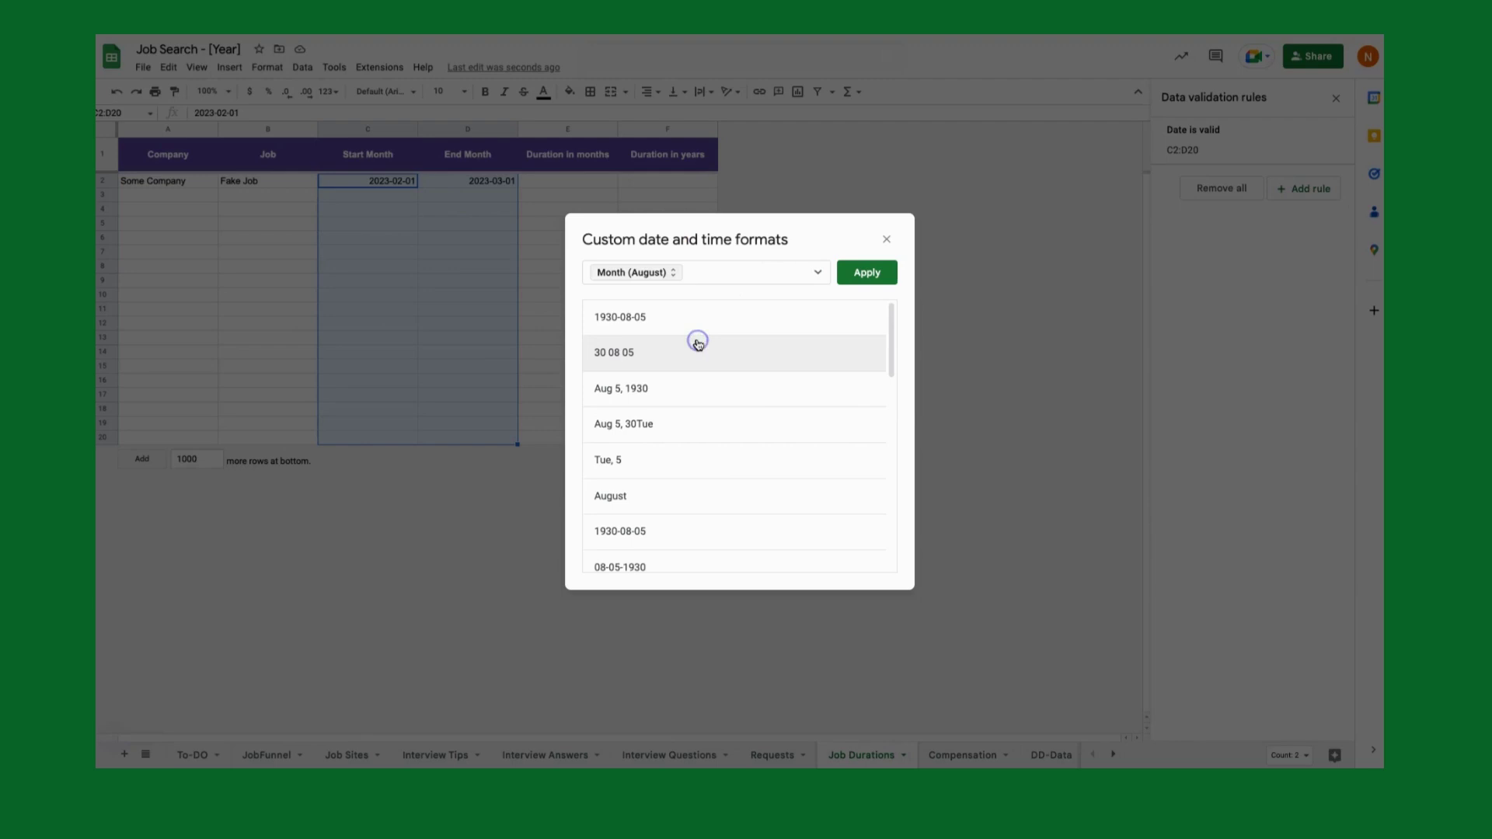
click(816, 272)
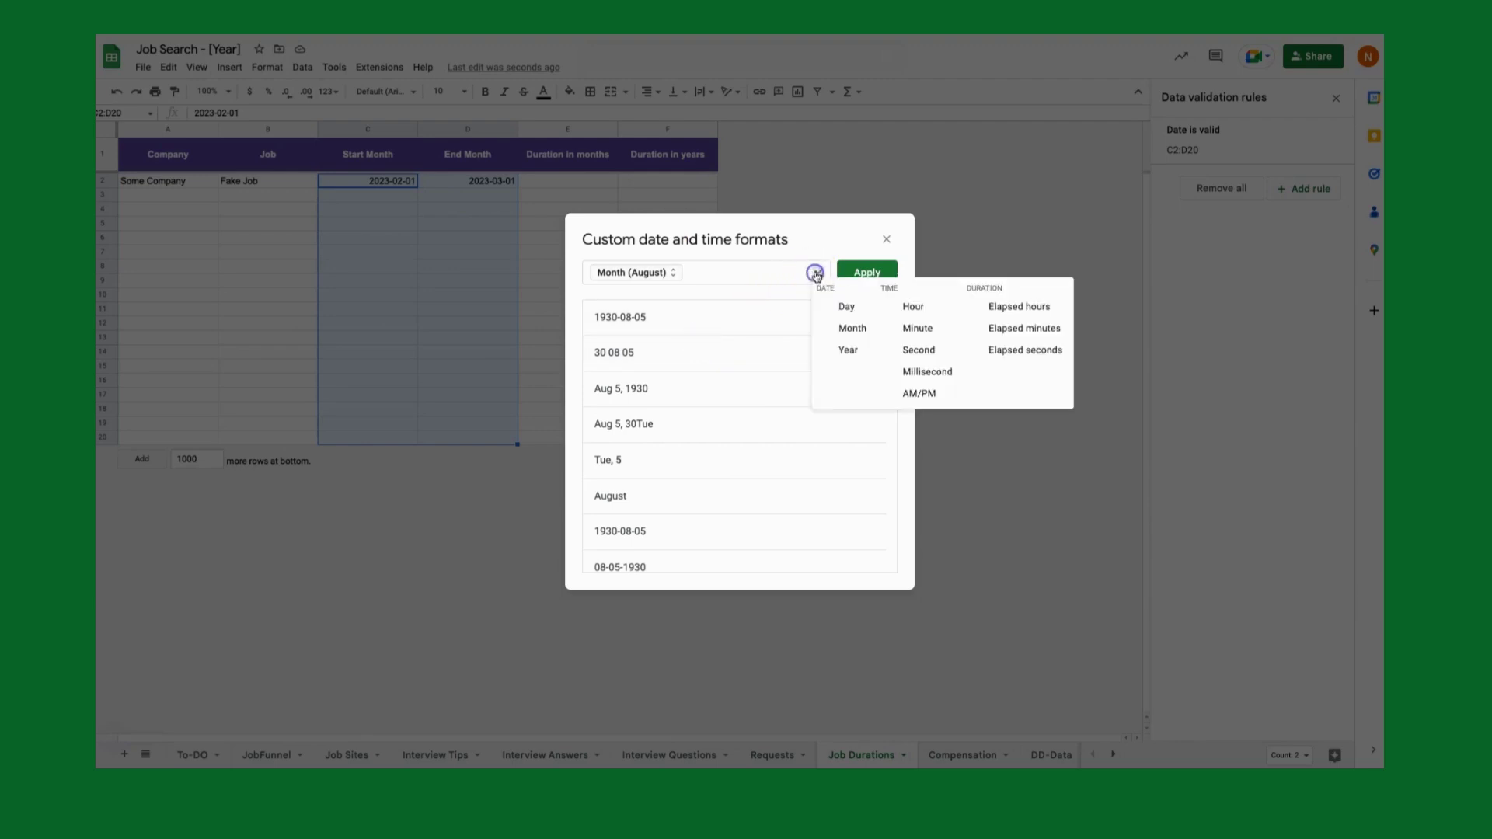
click(841, 357)
click(758, 297)
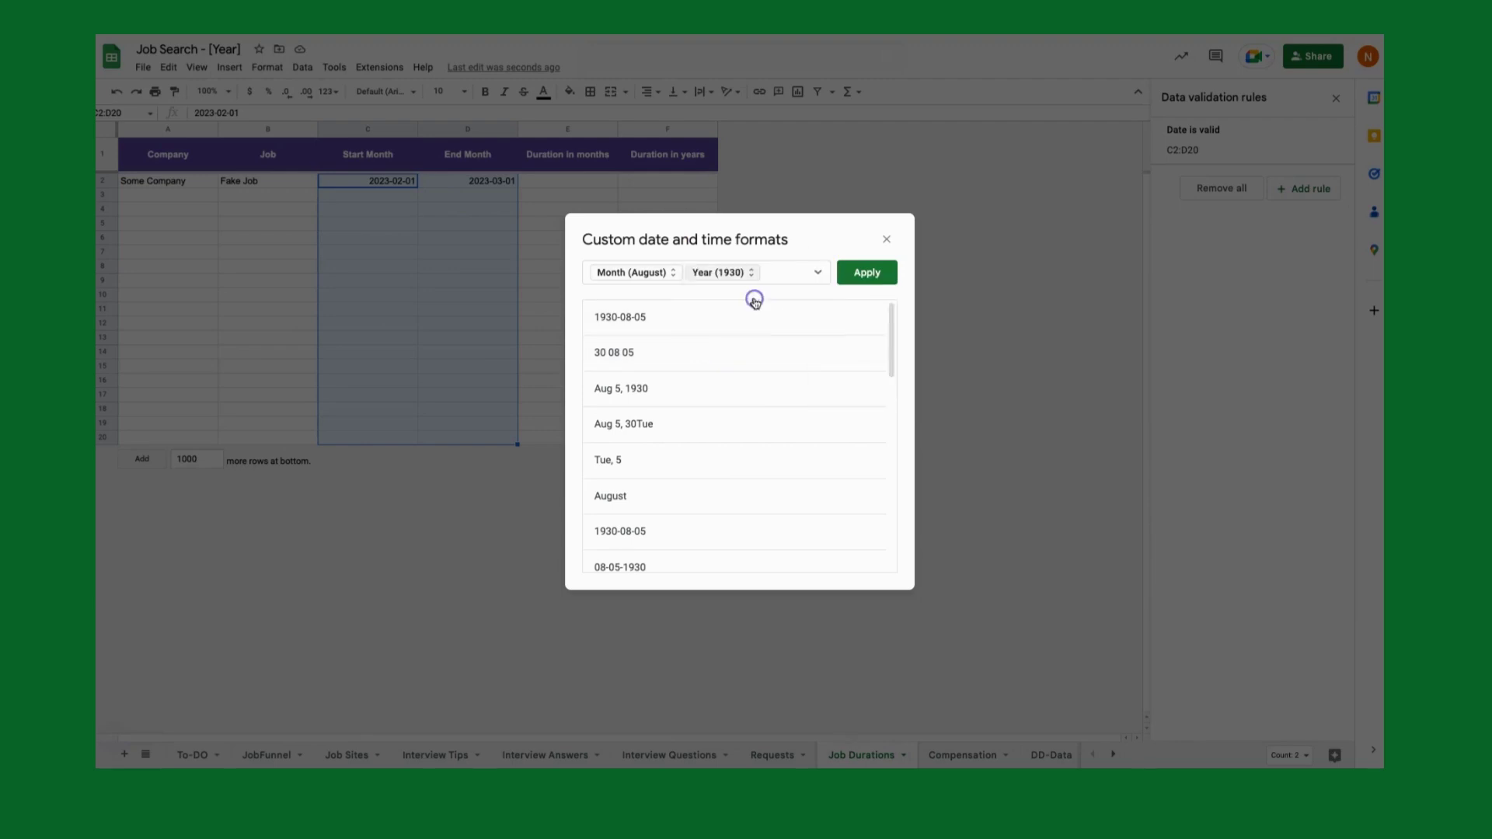
click(868, 274)
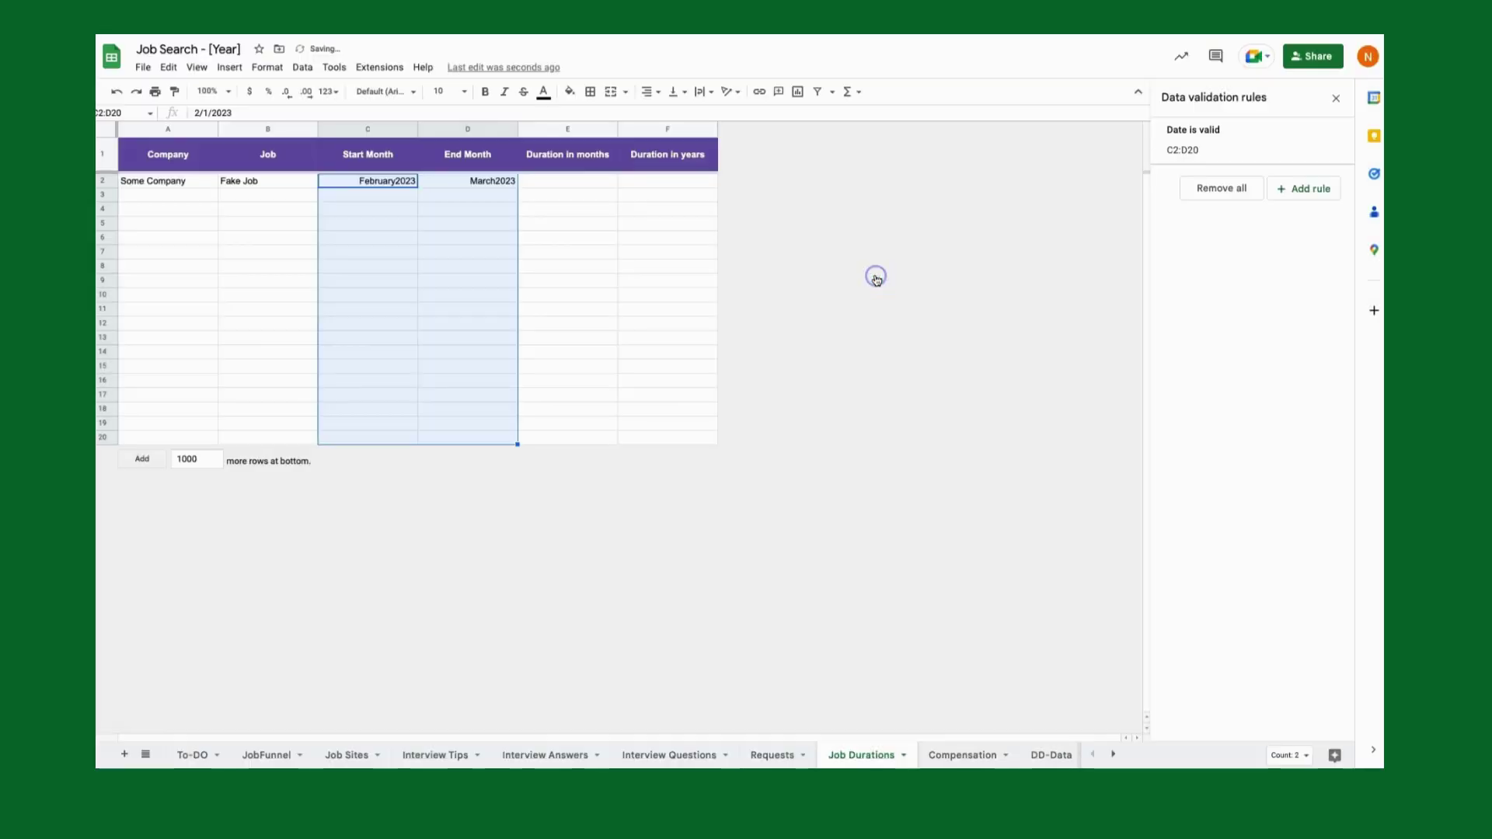
Insert a comma after the month in the custom date format, giving 'February, 2023'
right_click(395, 188)
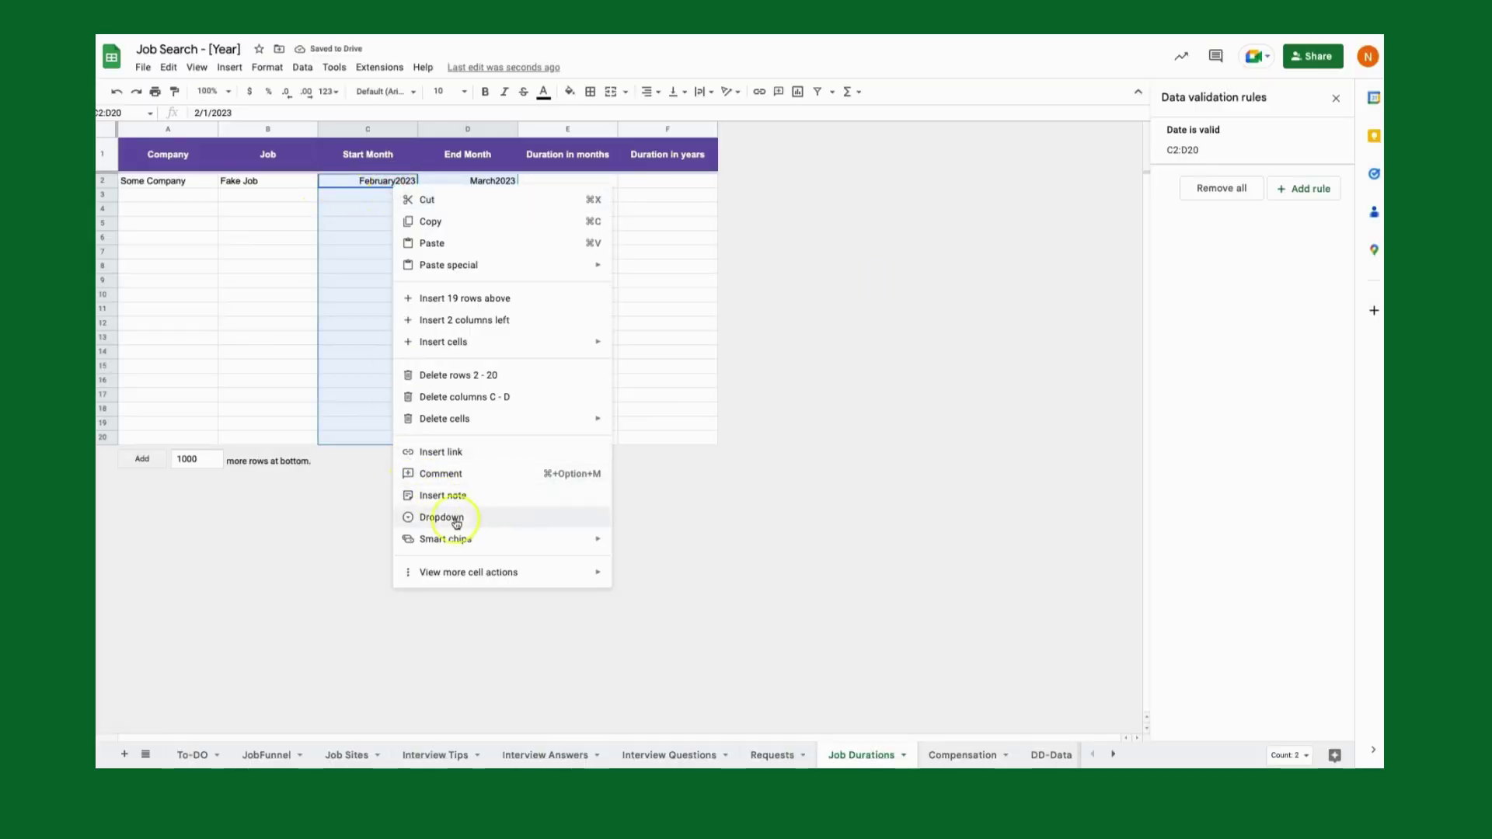
mouse_move(524, 575)
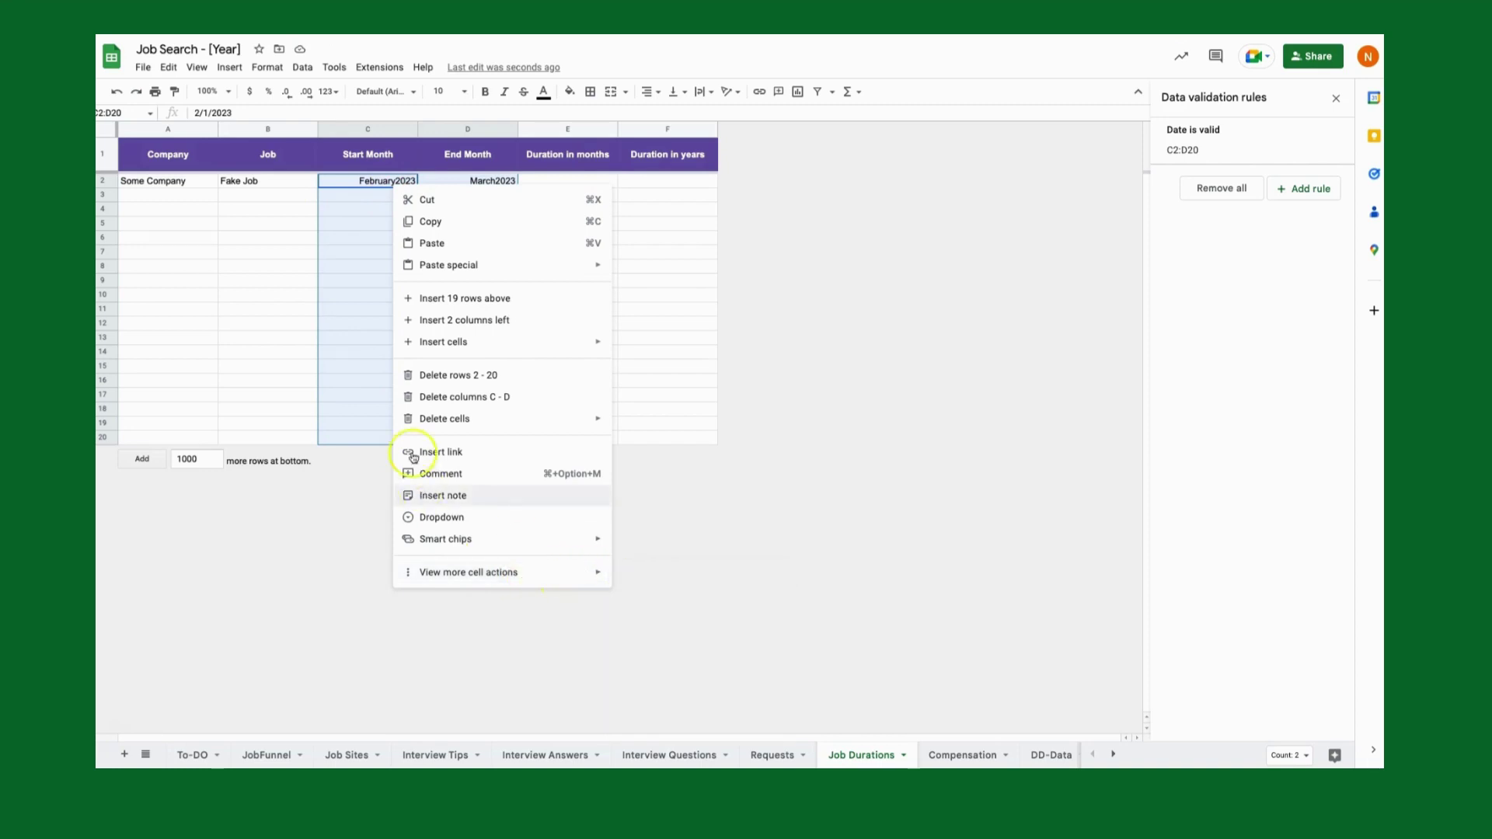
click(266, 67)
mouse_move(280, 140)
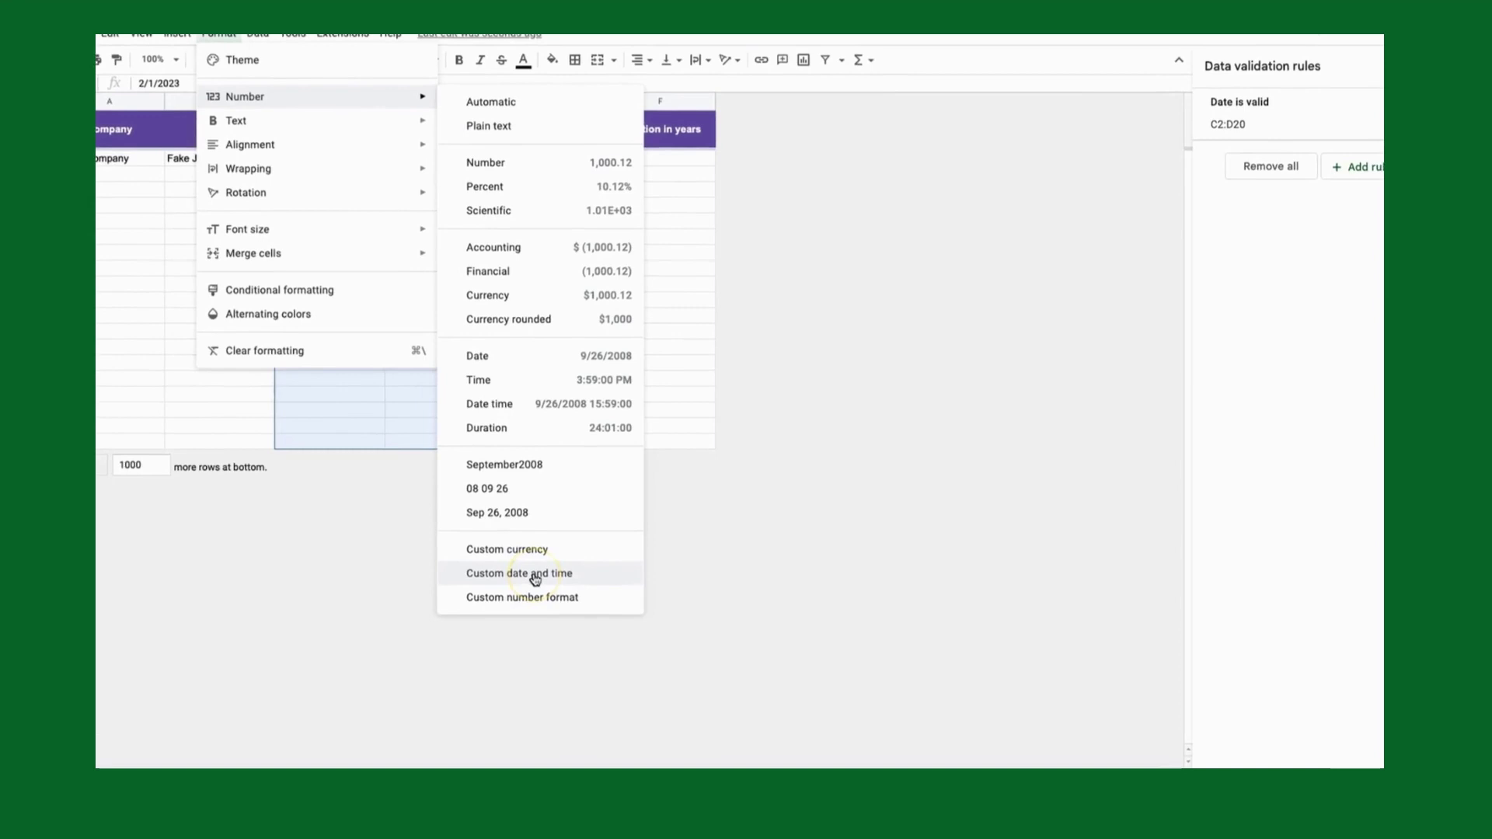
click(539, 561)
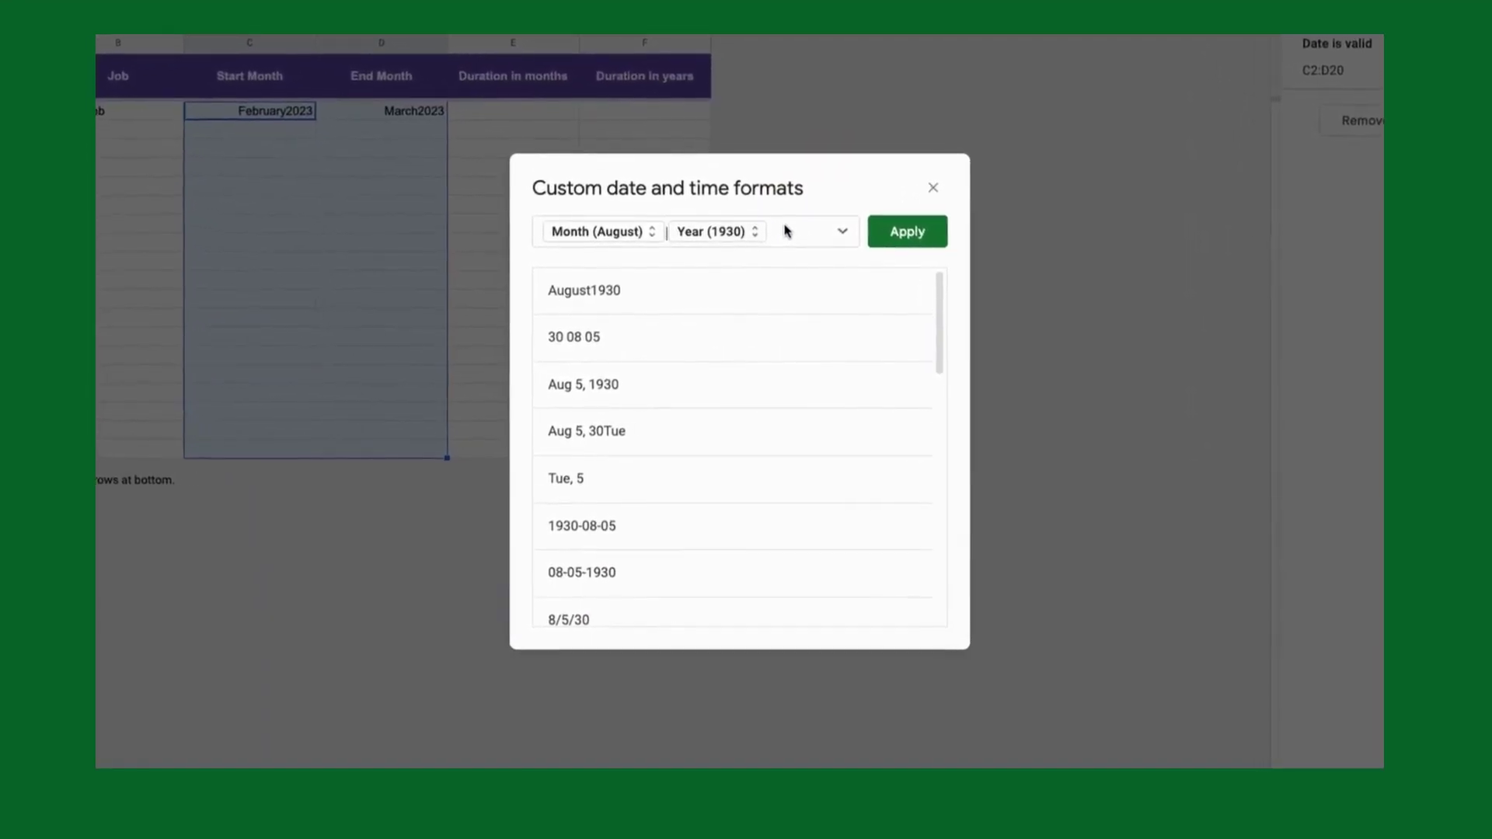
text(,)
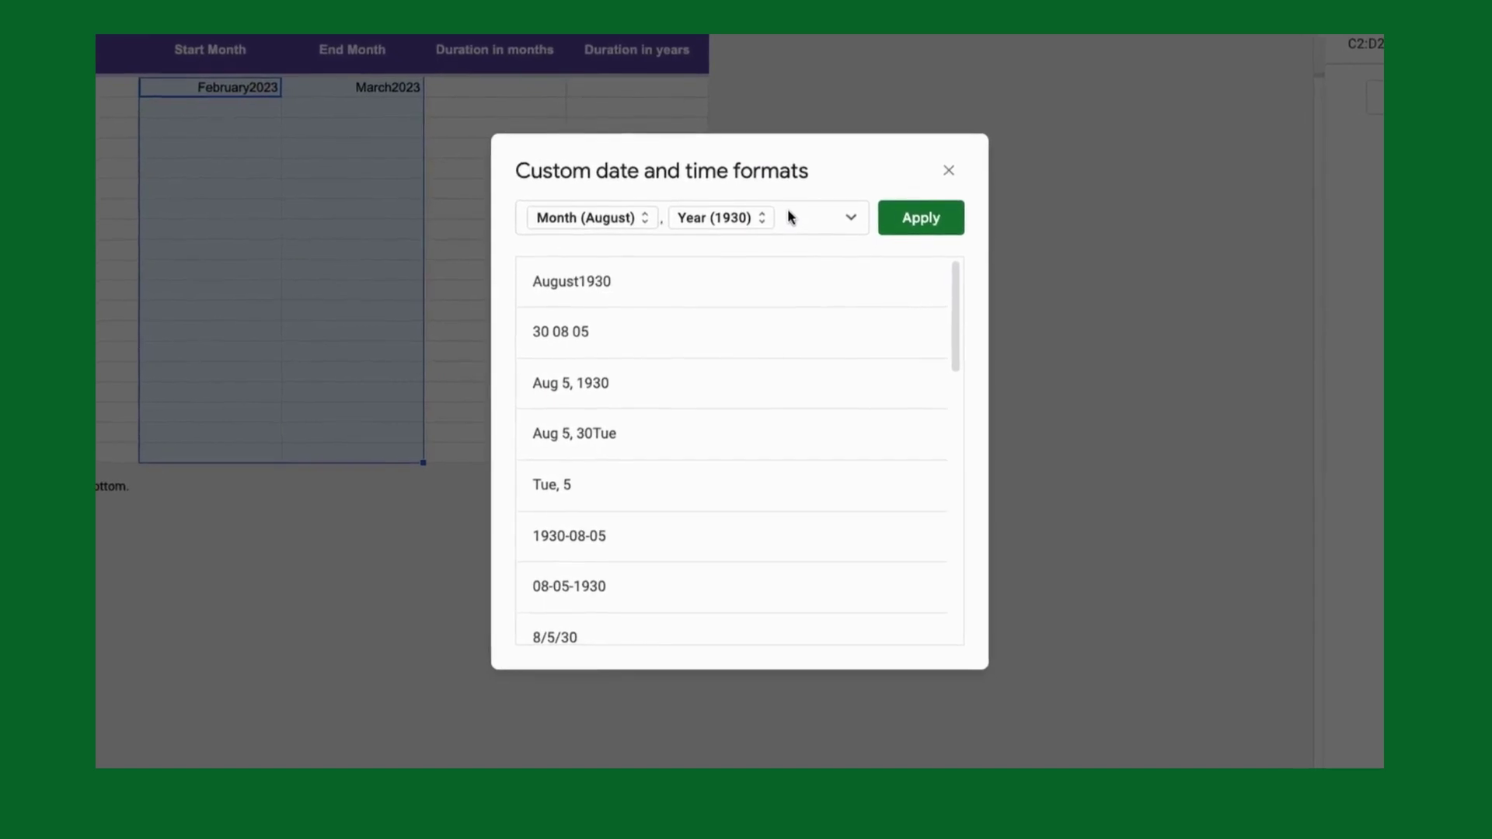
click(915, 237)
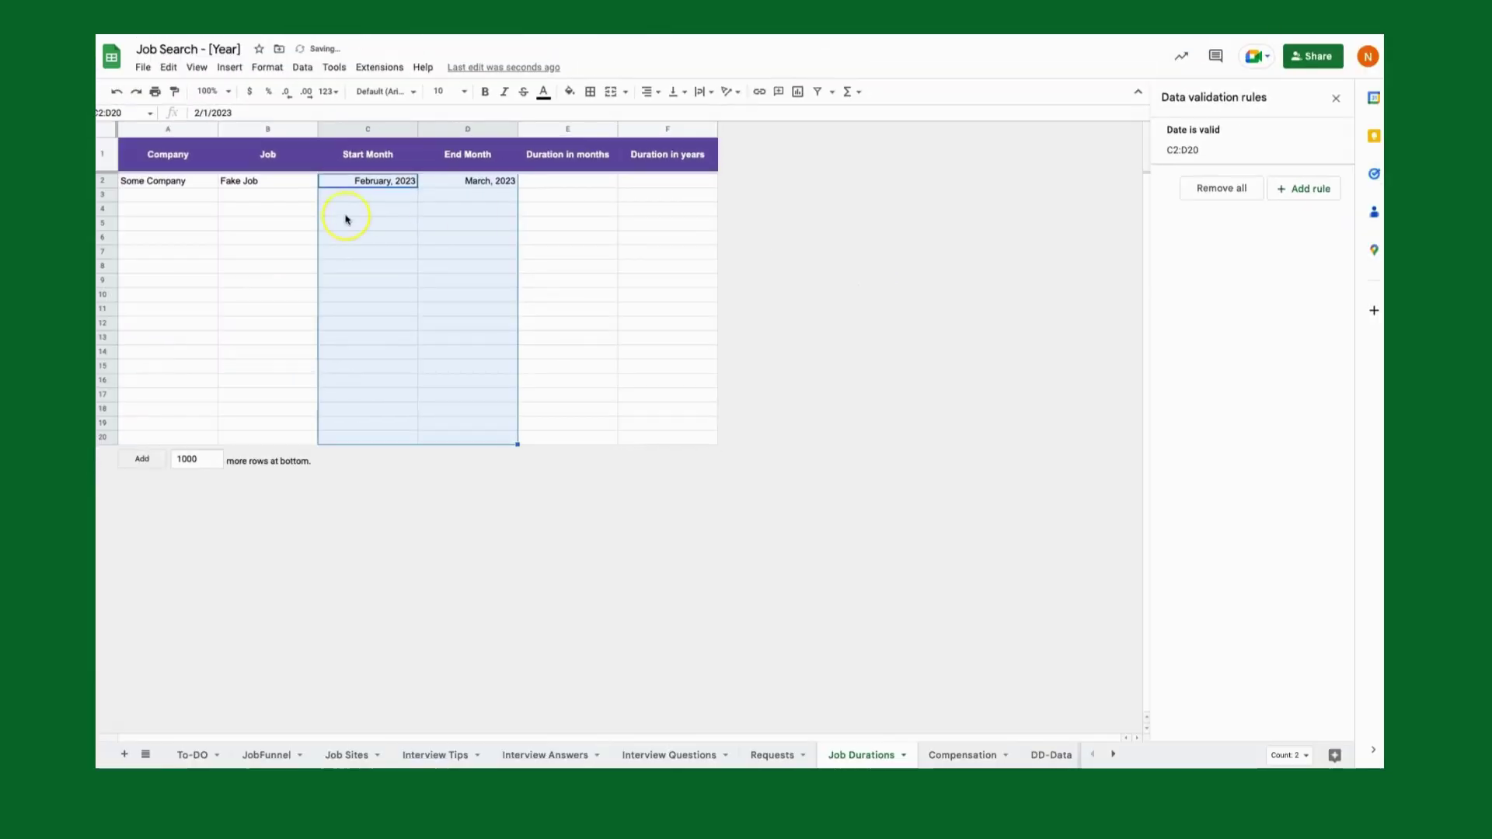
Enter =DATEDIF(C2,D2,"M") in E2, which returns 1 month
click(346, 215)
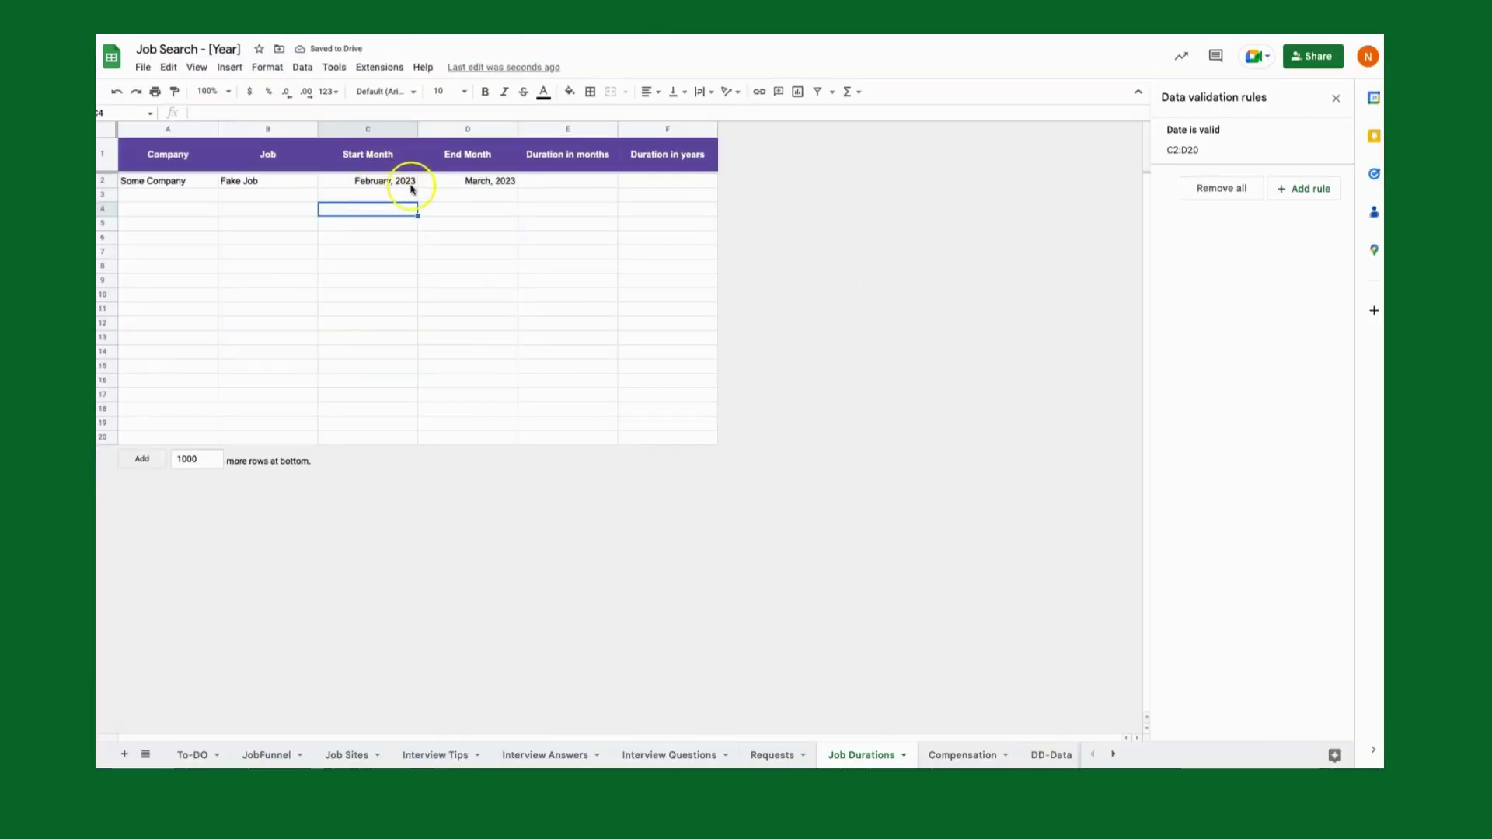
click(591, 186)
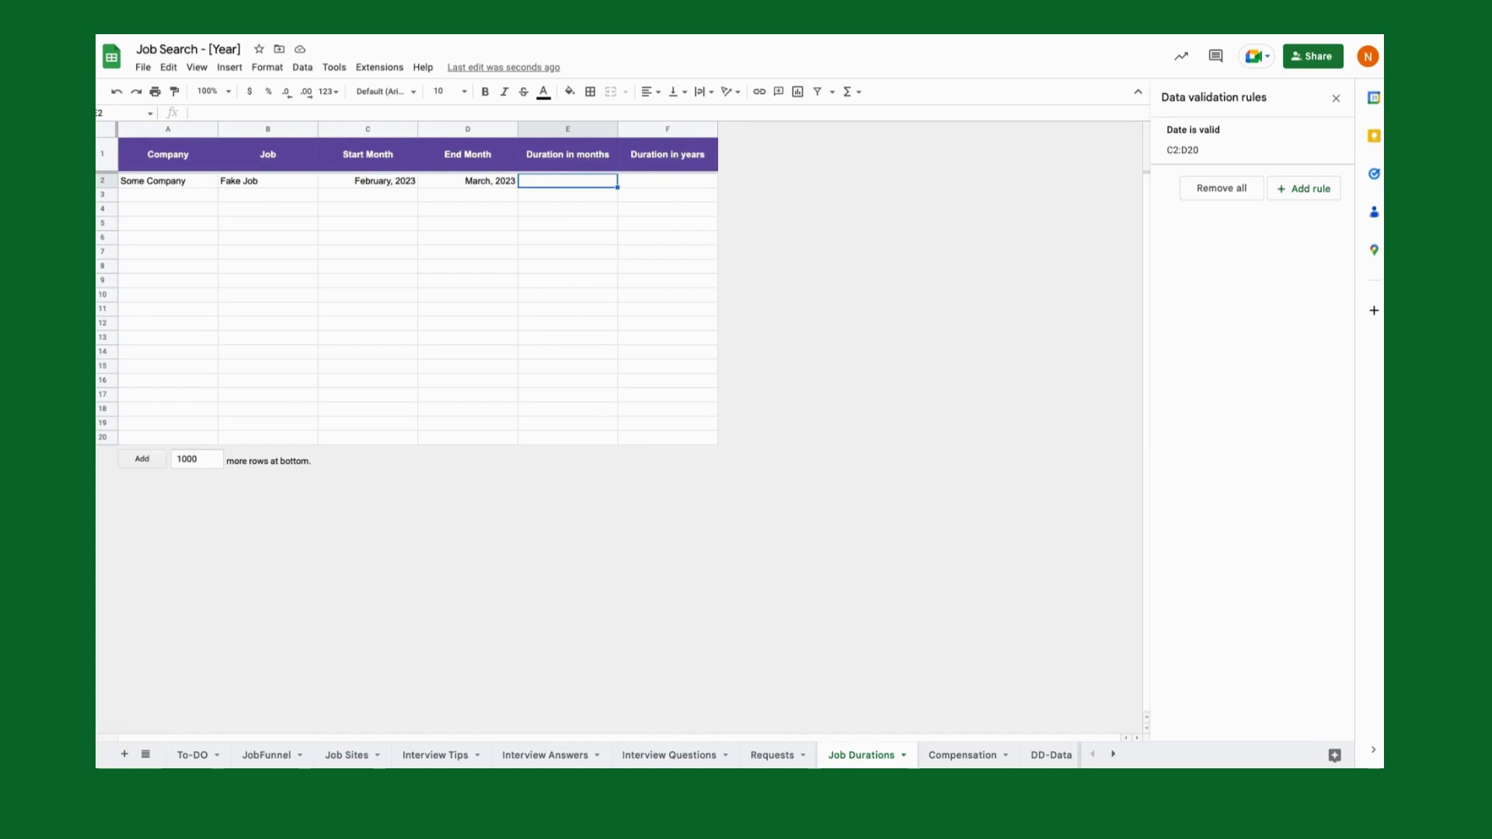
click(580, 182)
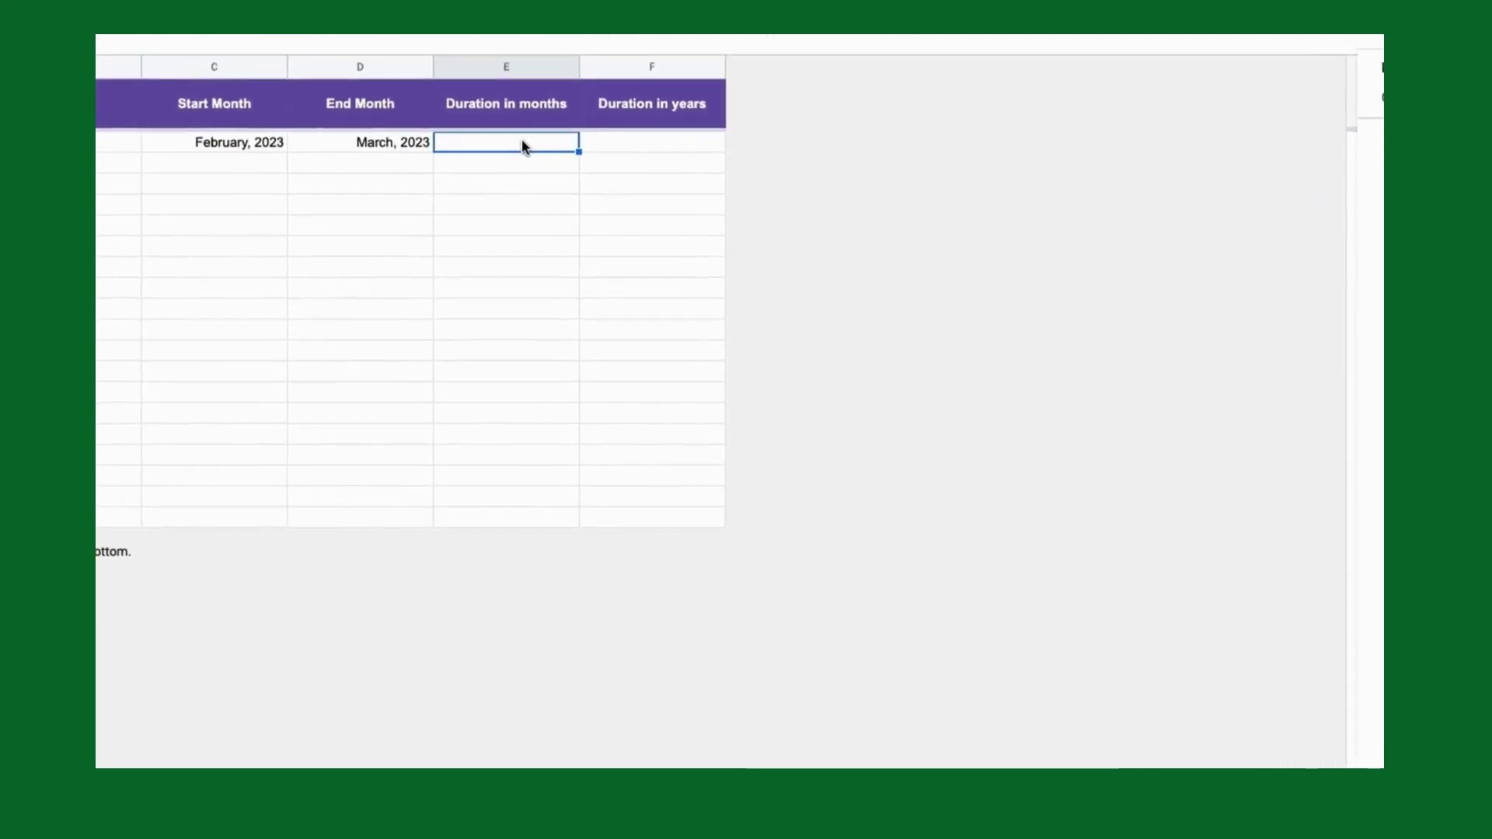
text(=DATEDIF)
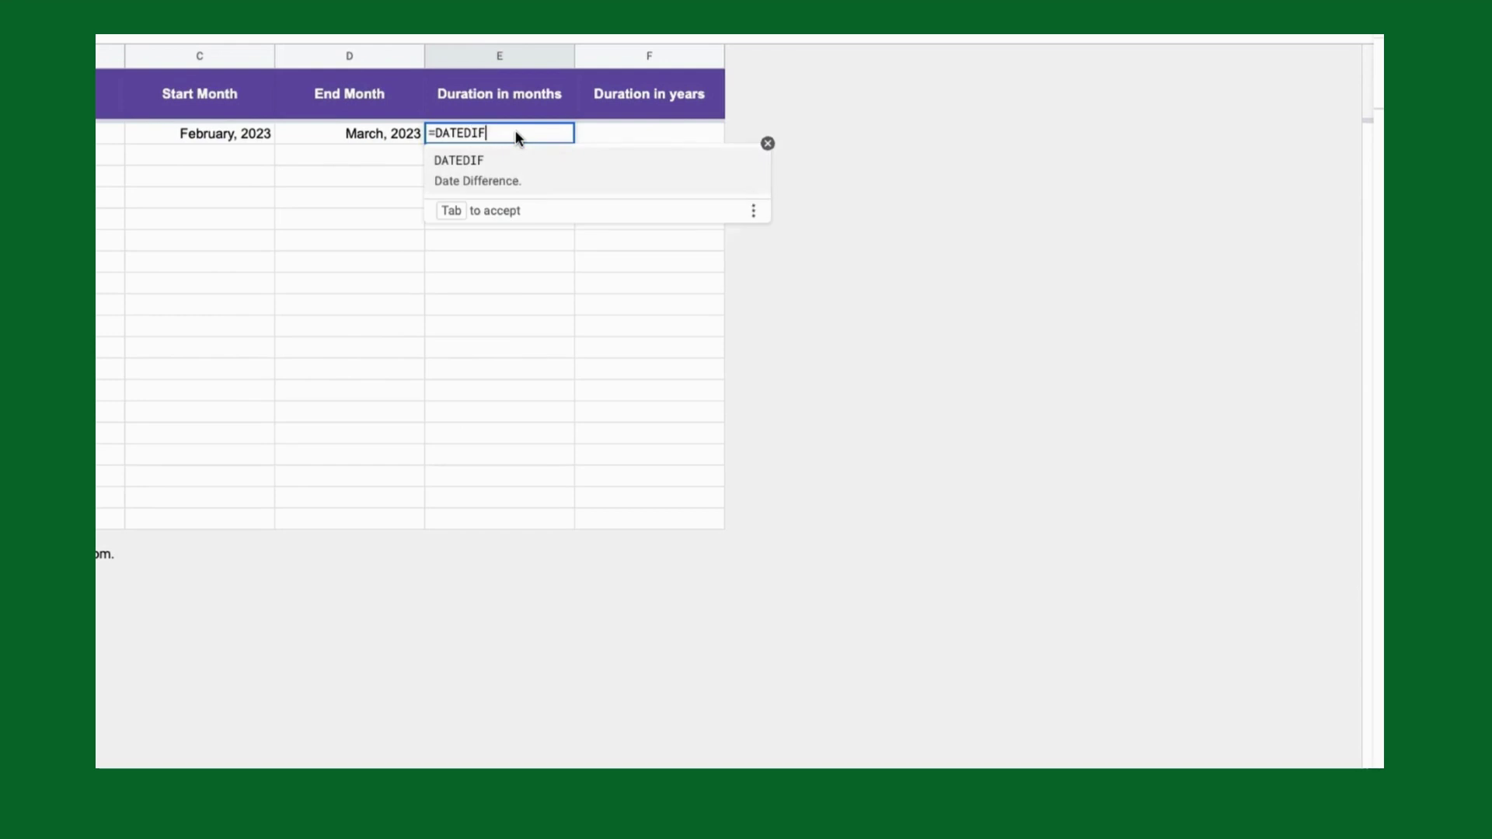
text((C2)
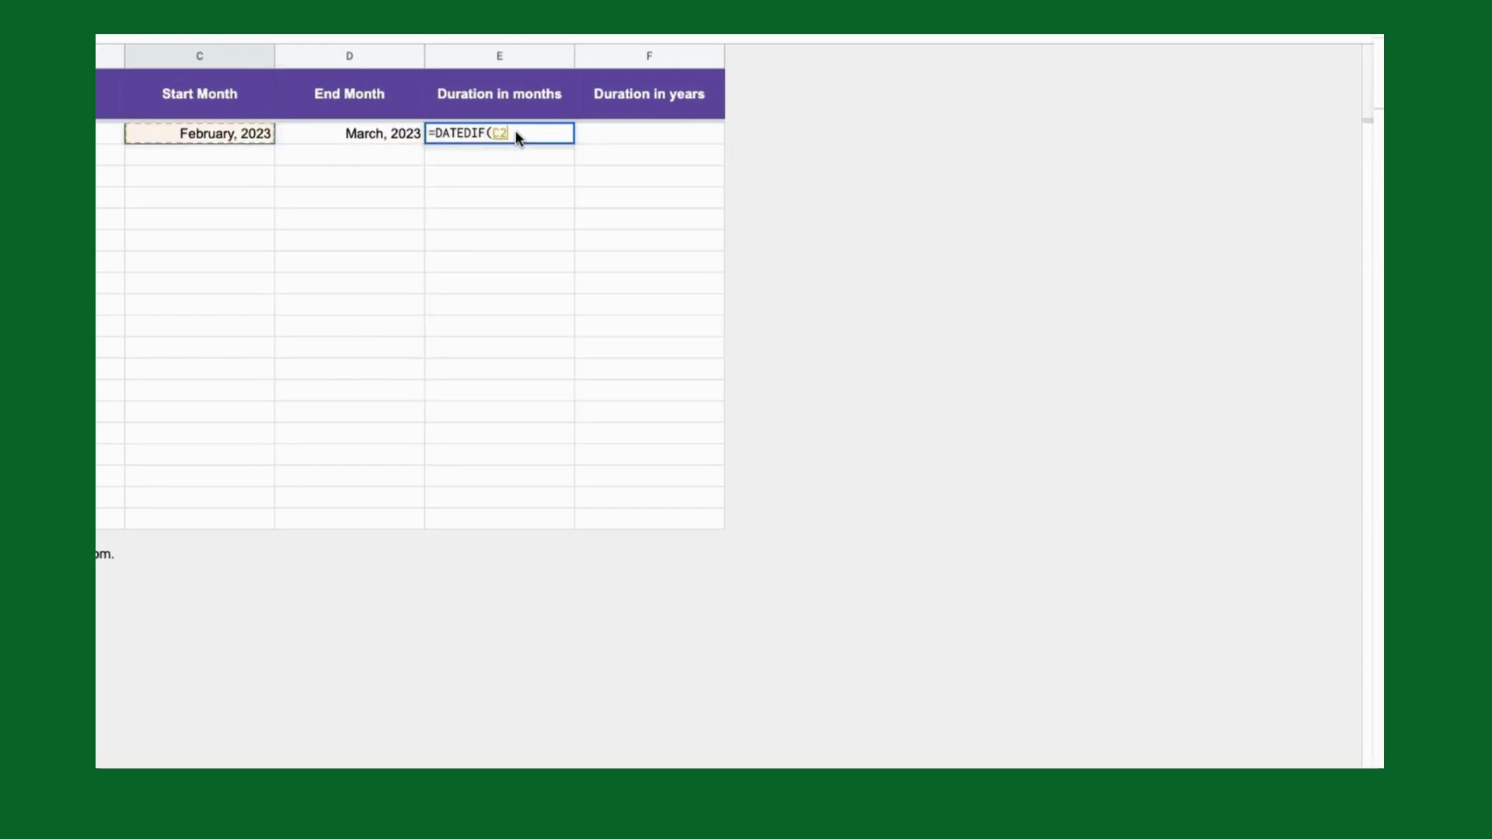
text(,)
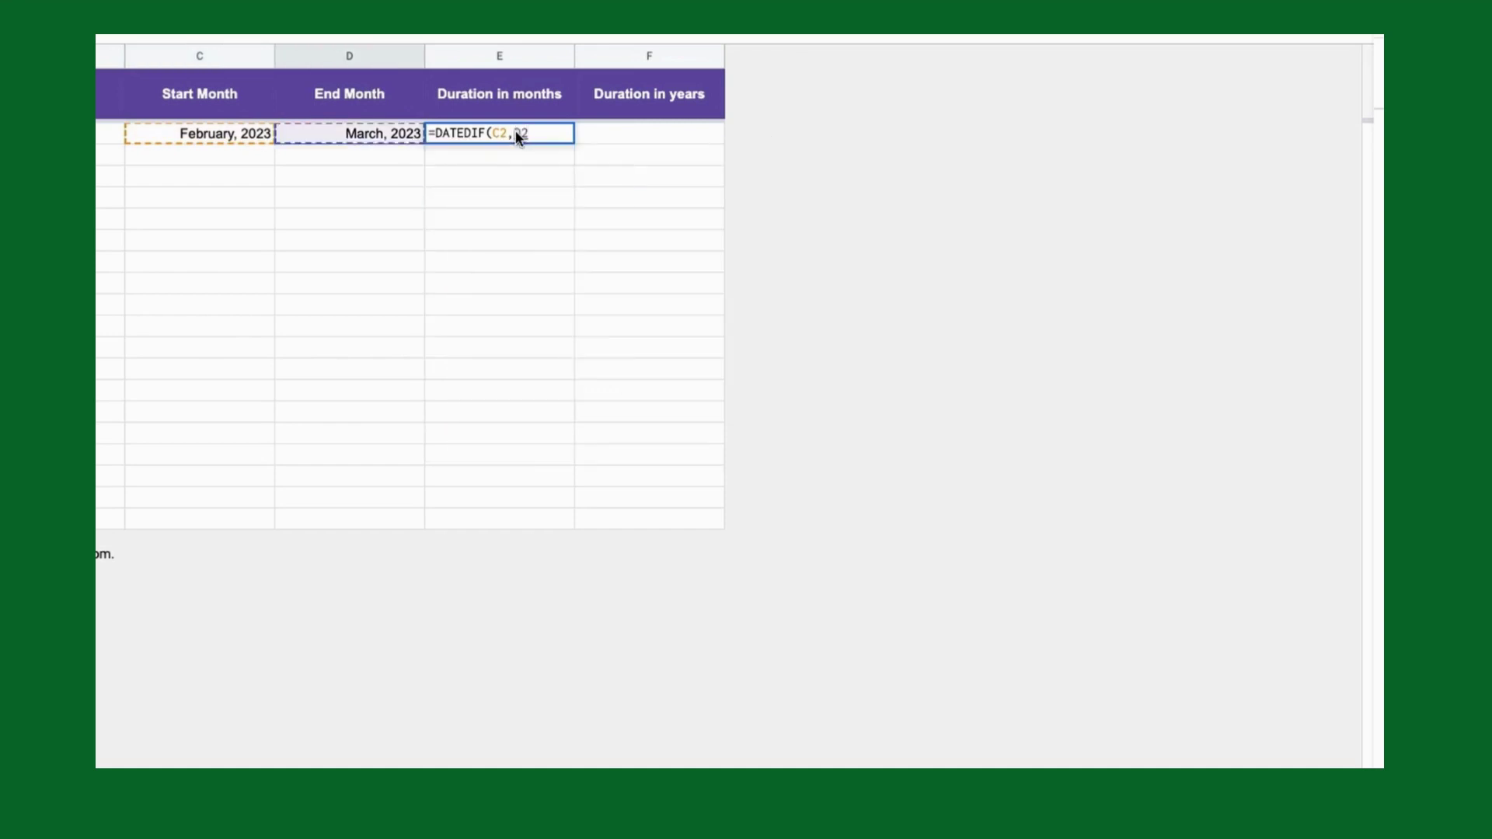
click(400, 132)
text(,)
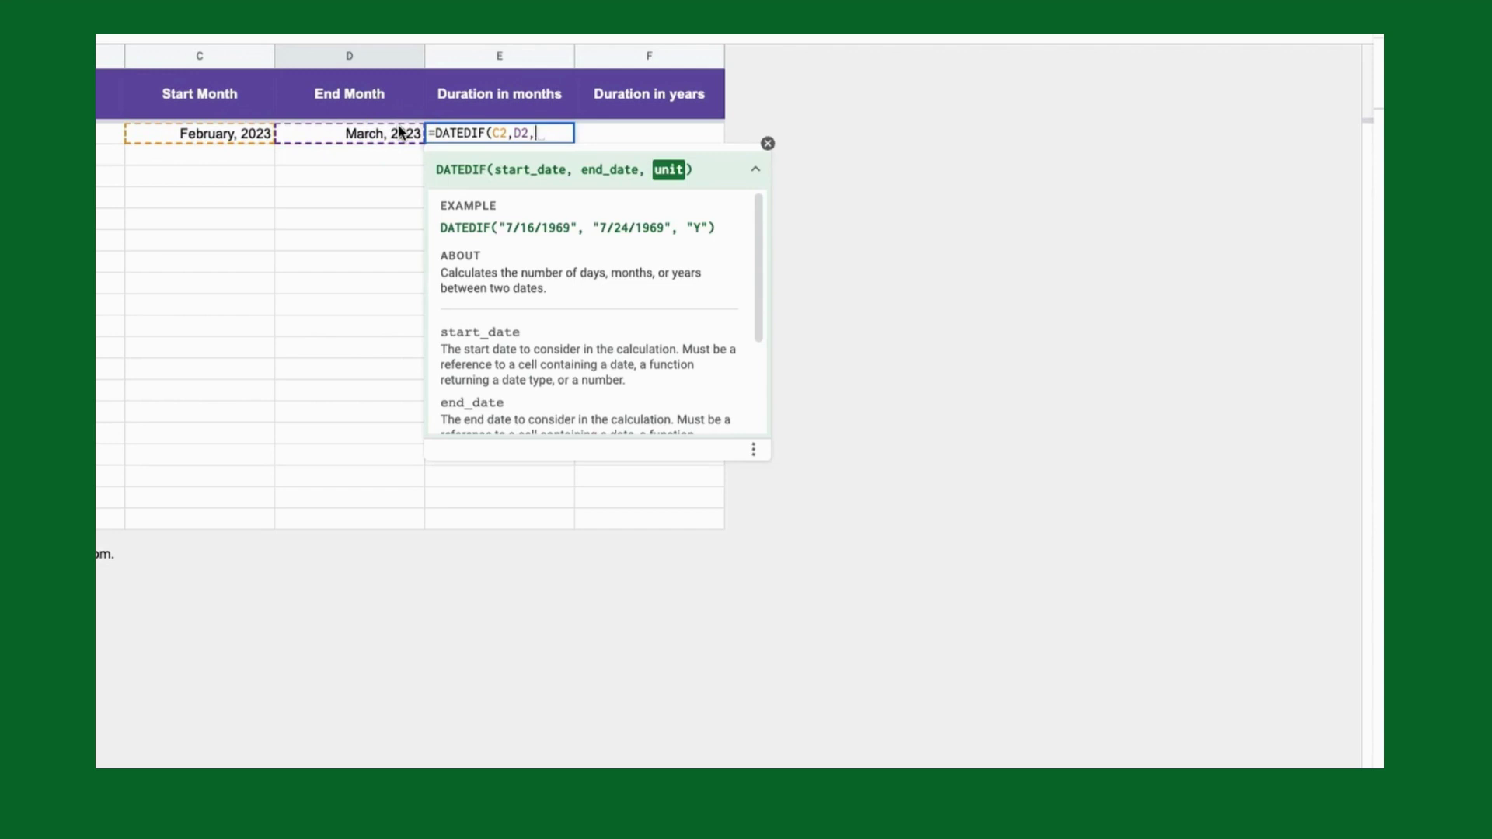
text("M"))
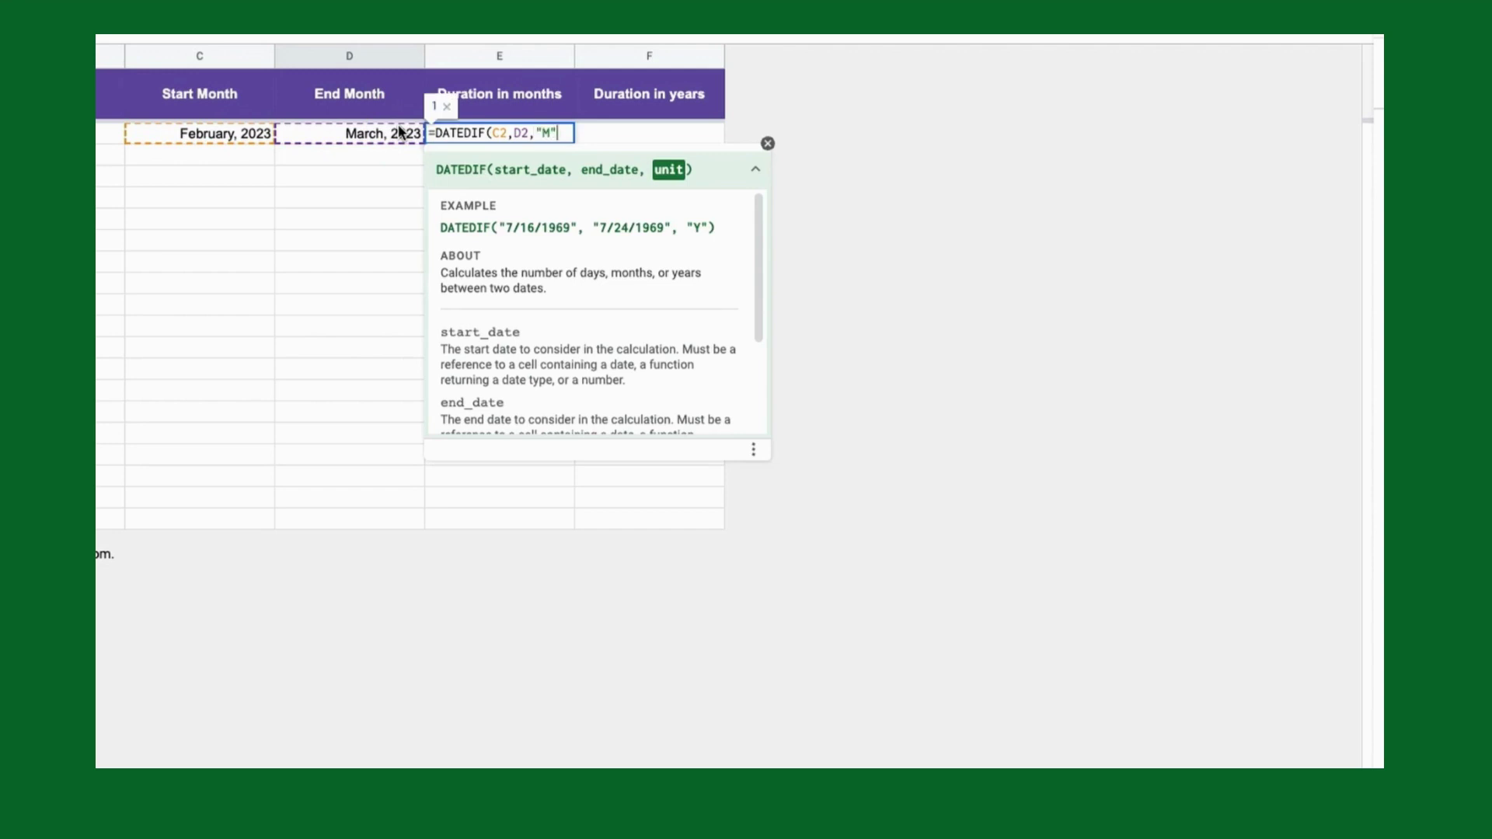
key(Return)
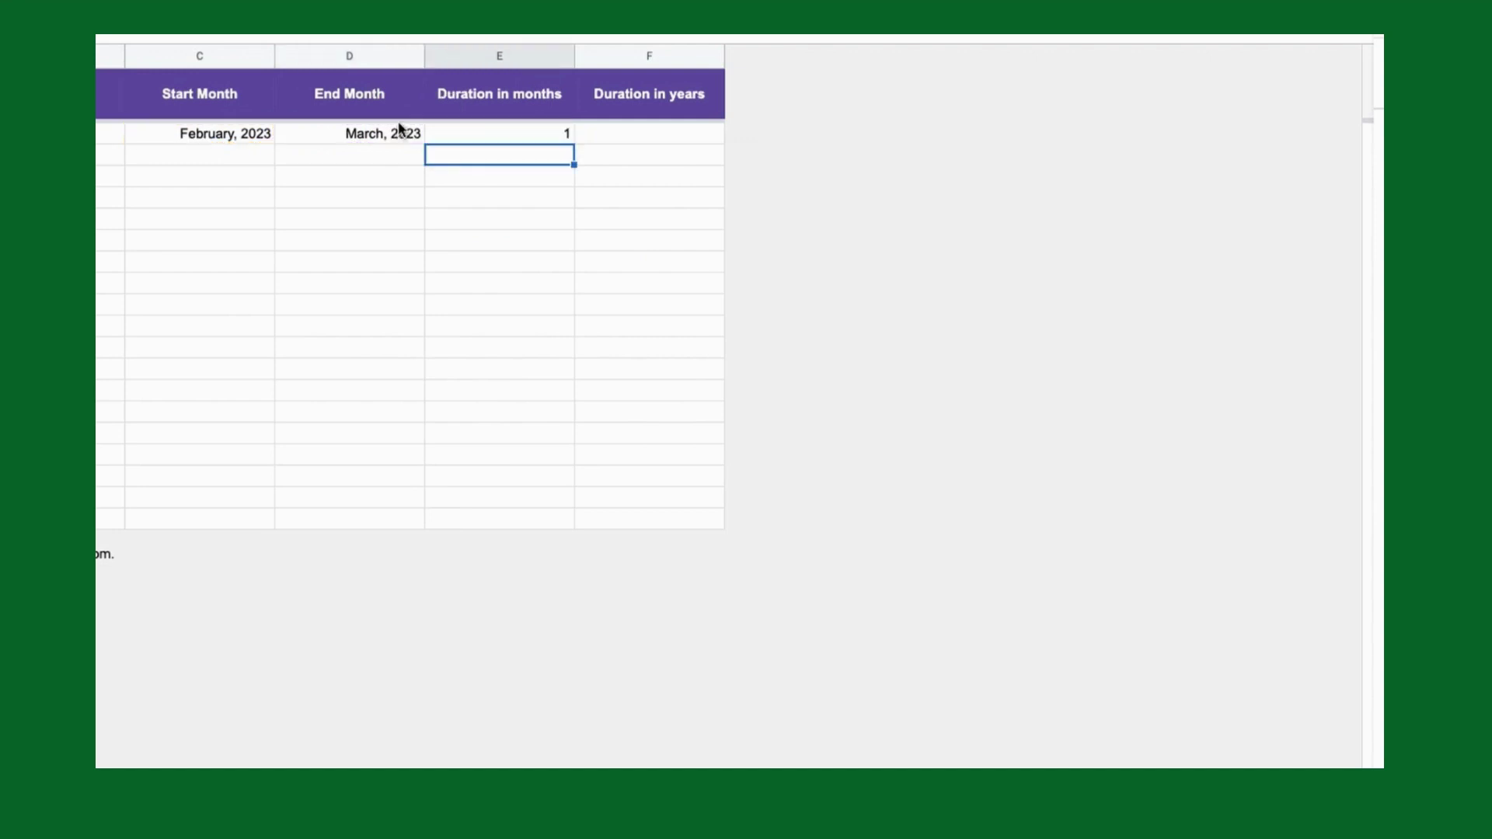
click(542, 135)
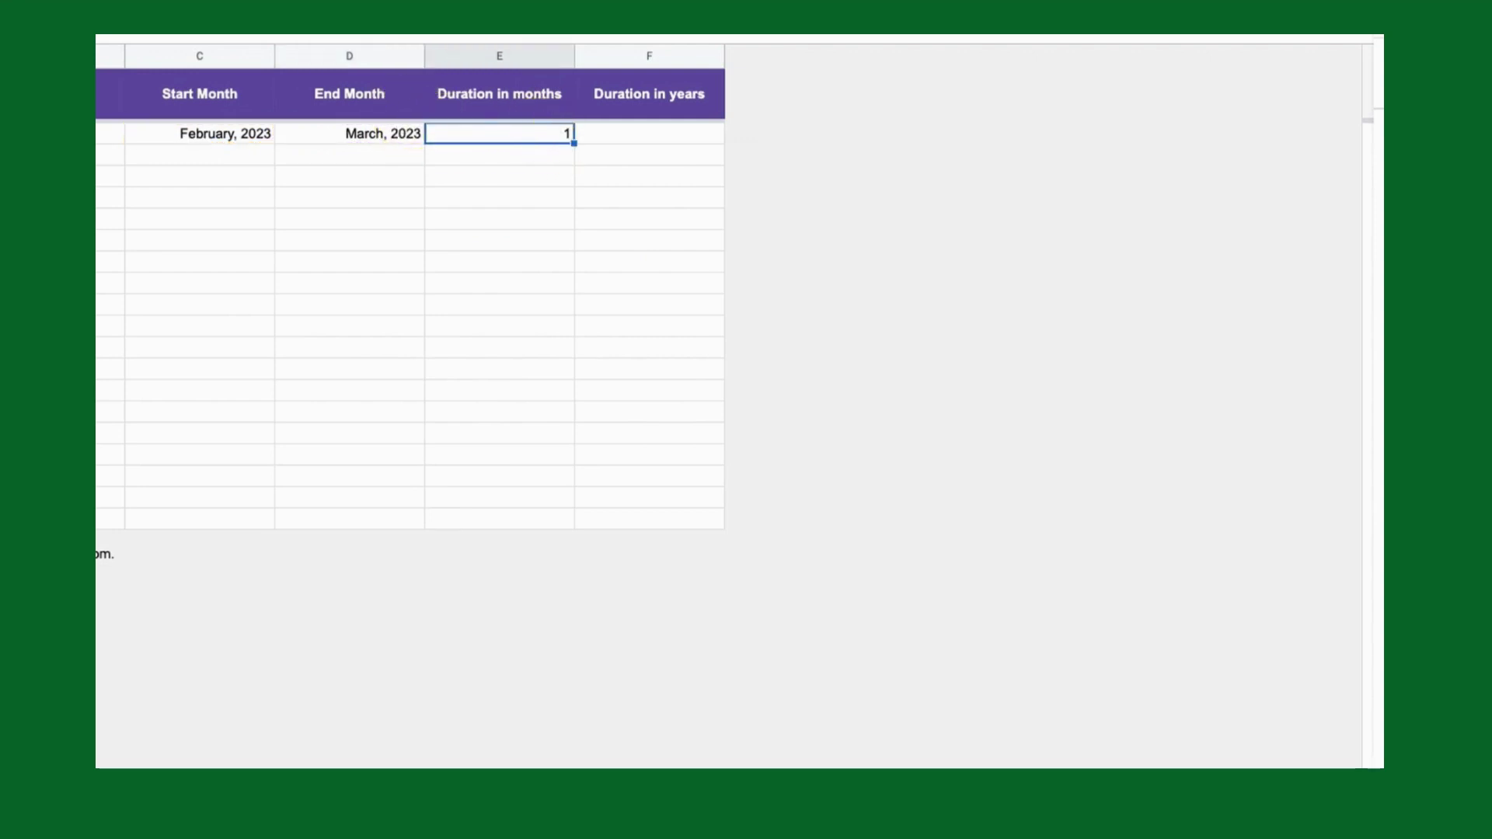
Enter =SUM(E2/12) in F2 to convert the month count into years
click(675, 140)
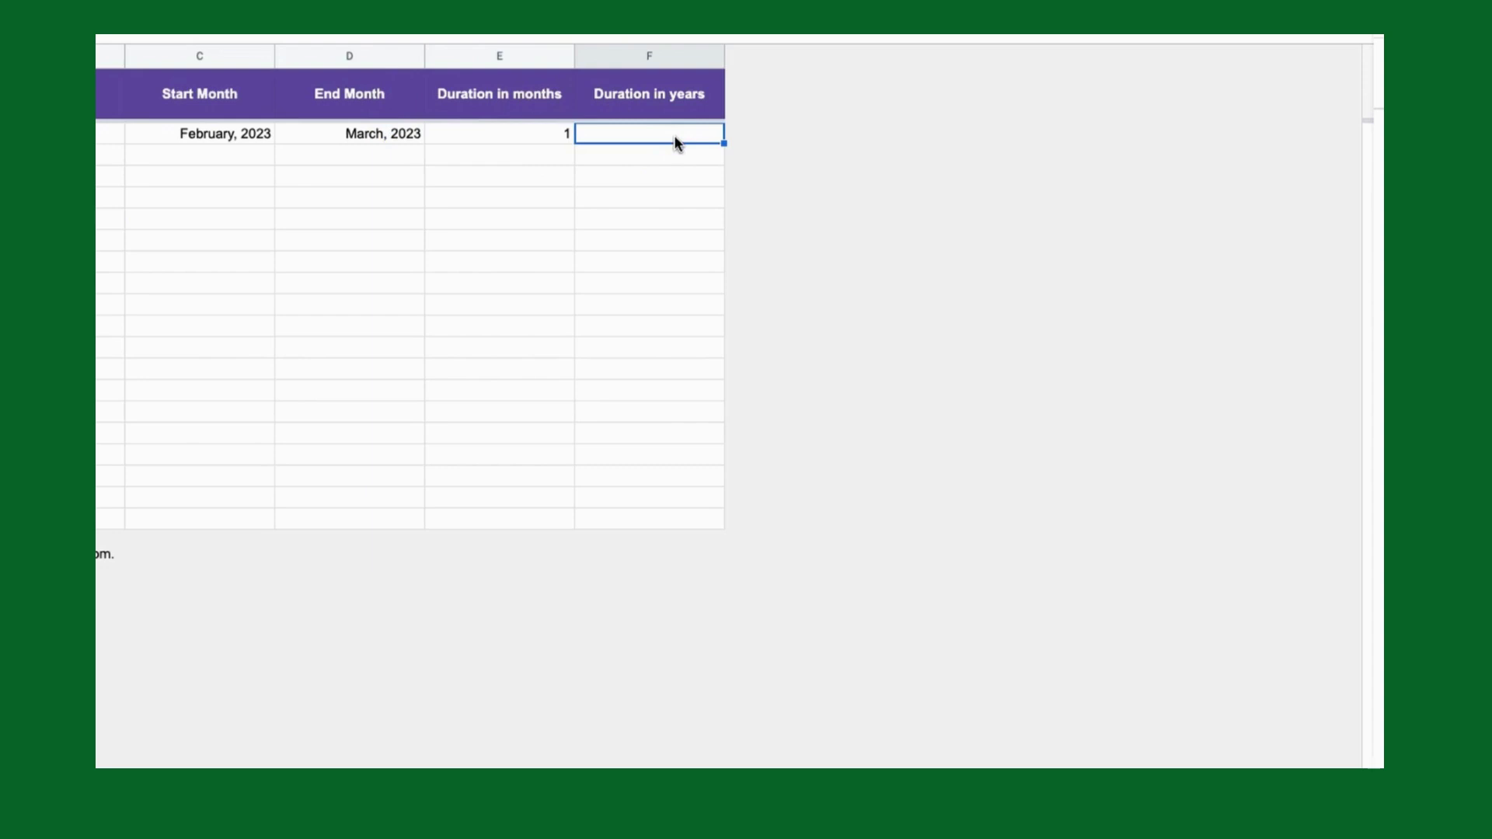
text(=SUM)
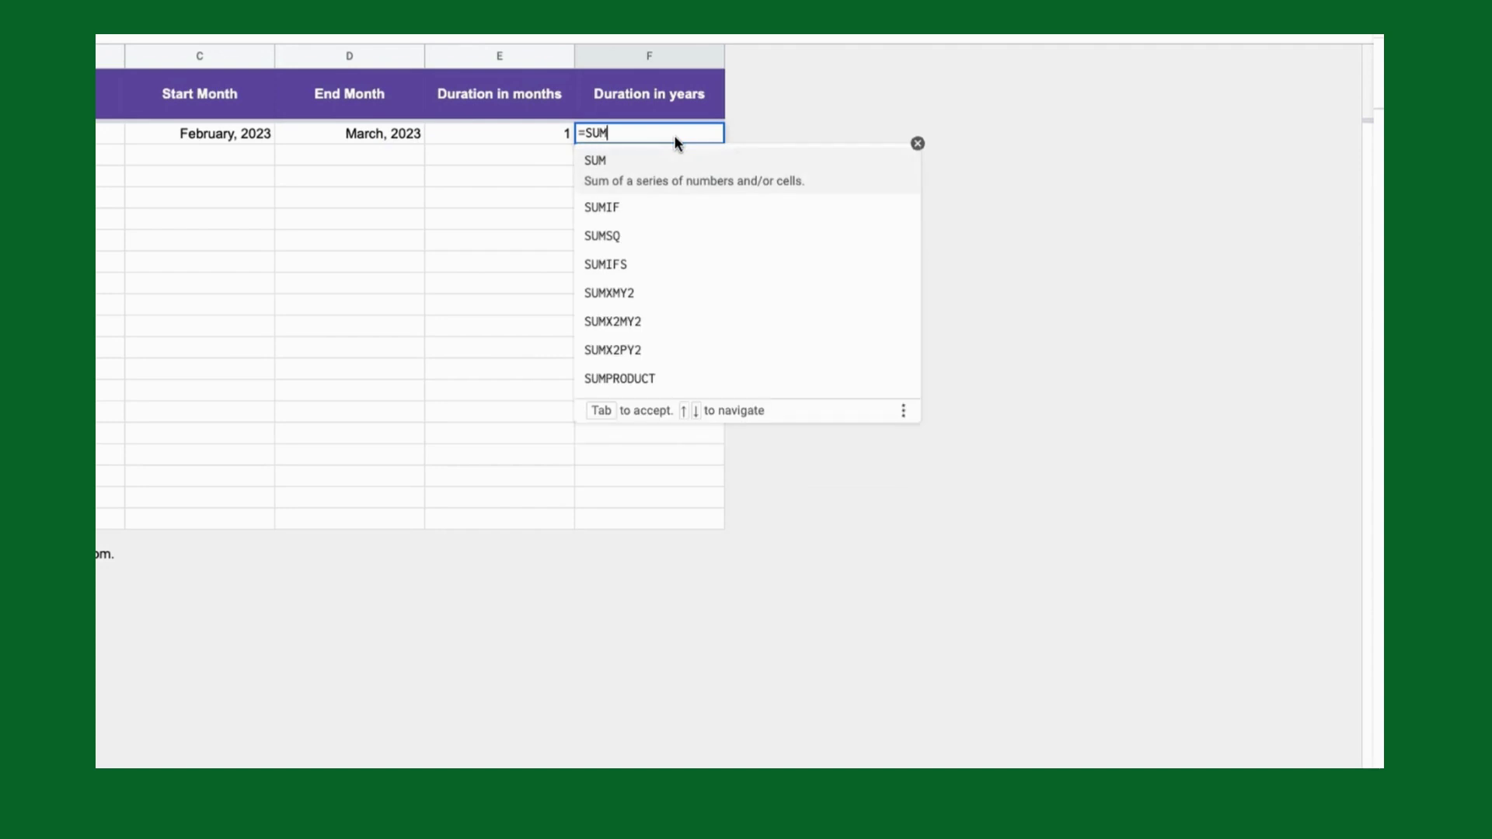
text(()
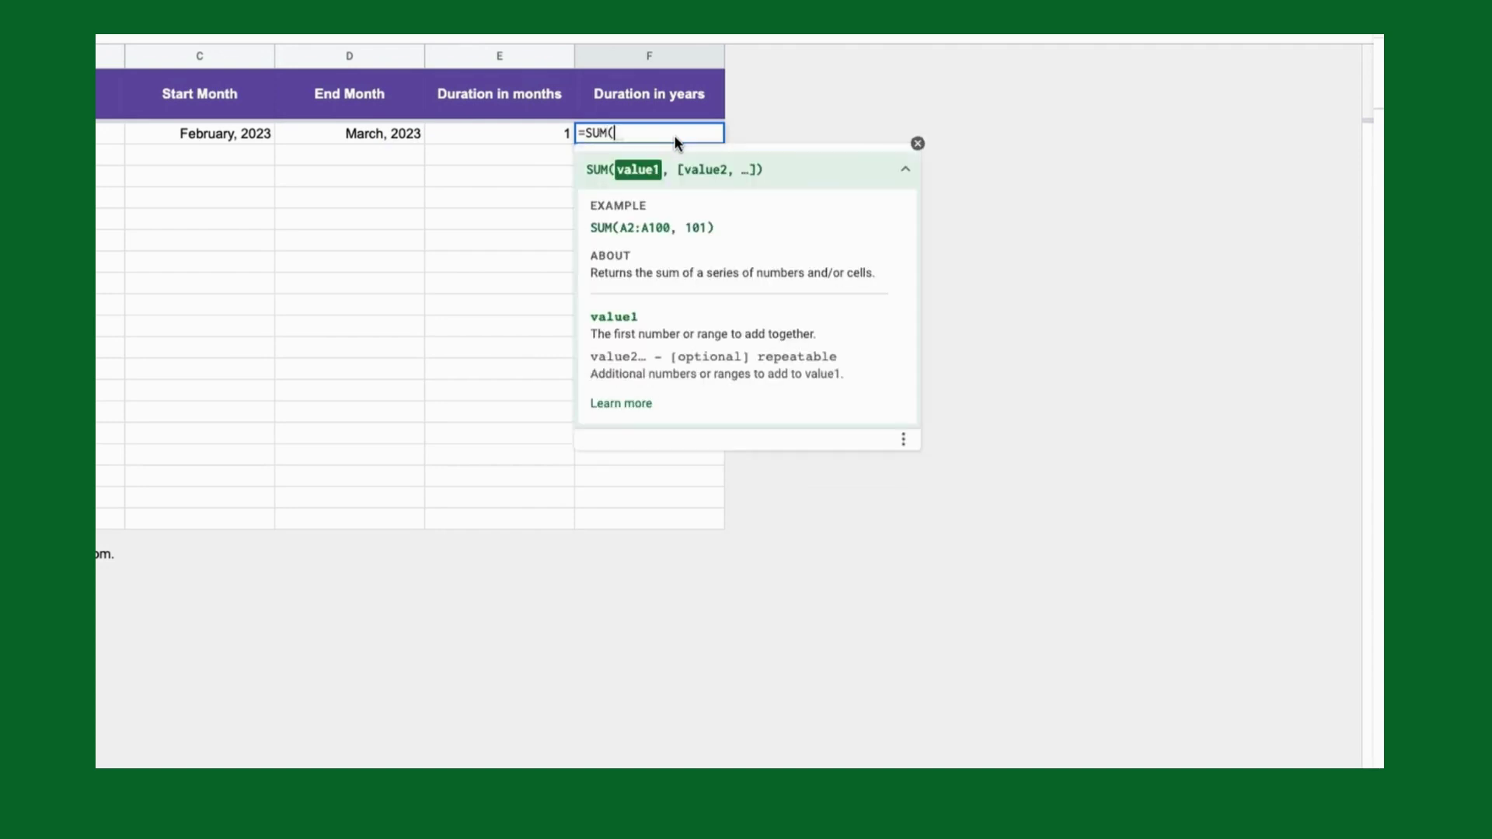
click(732, 176)
key(BackSpace)
key(BackSpace)
key(BackSpace)
key(BackSpace)
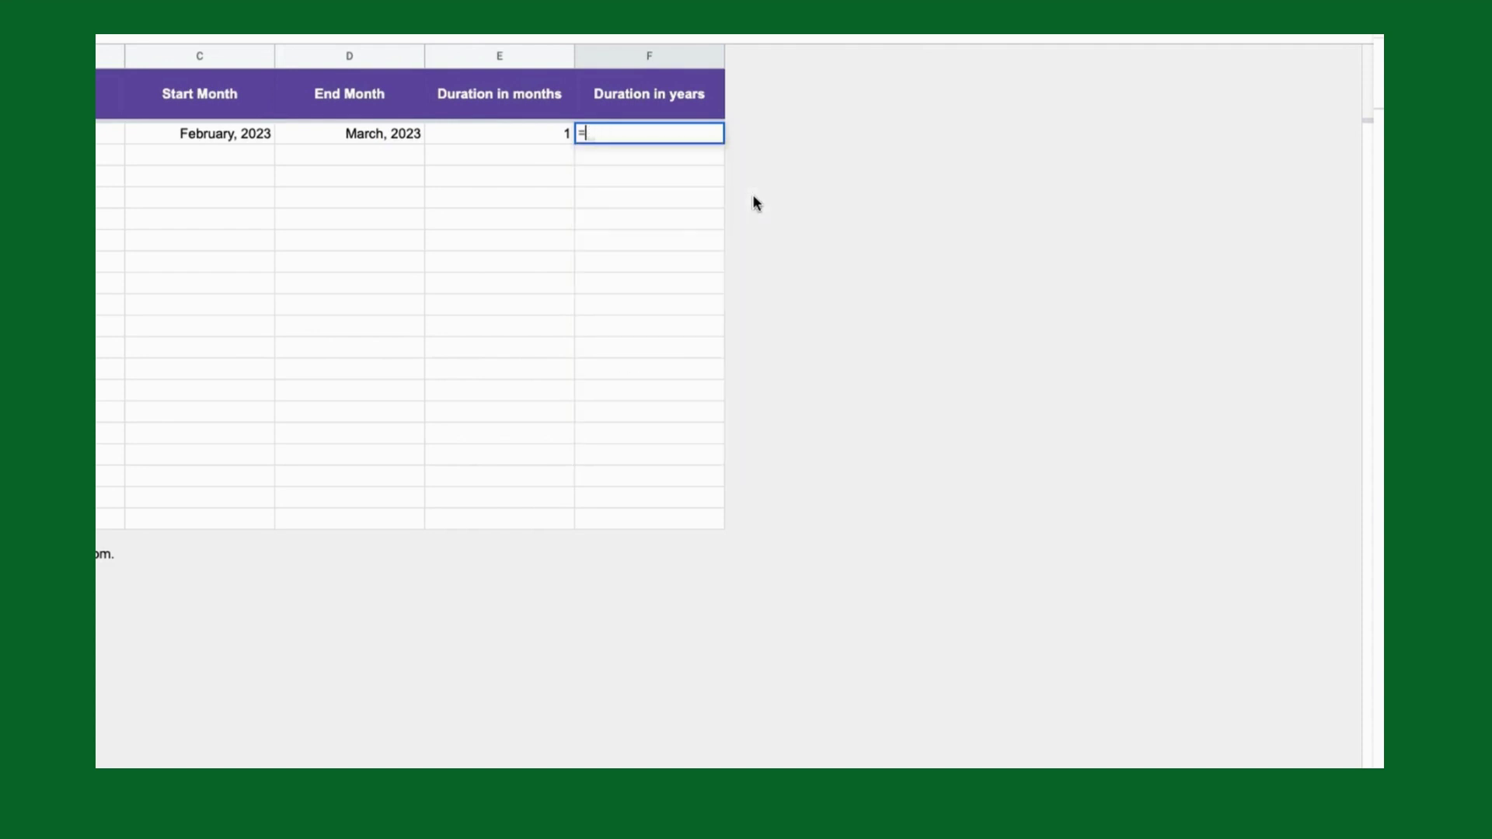
text(d)
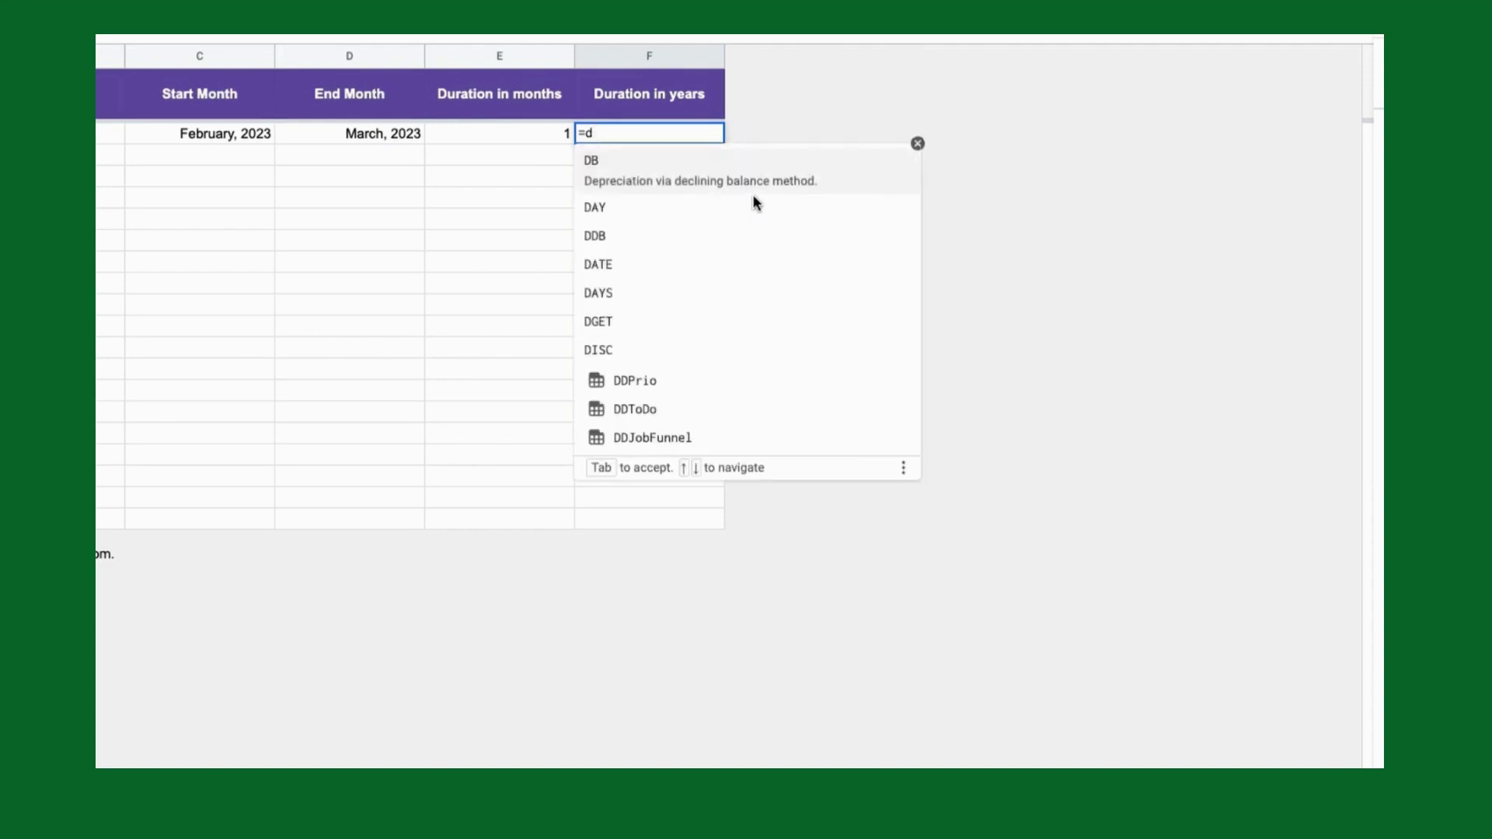
text(ivide()
click(681, 137)
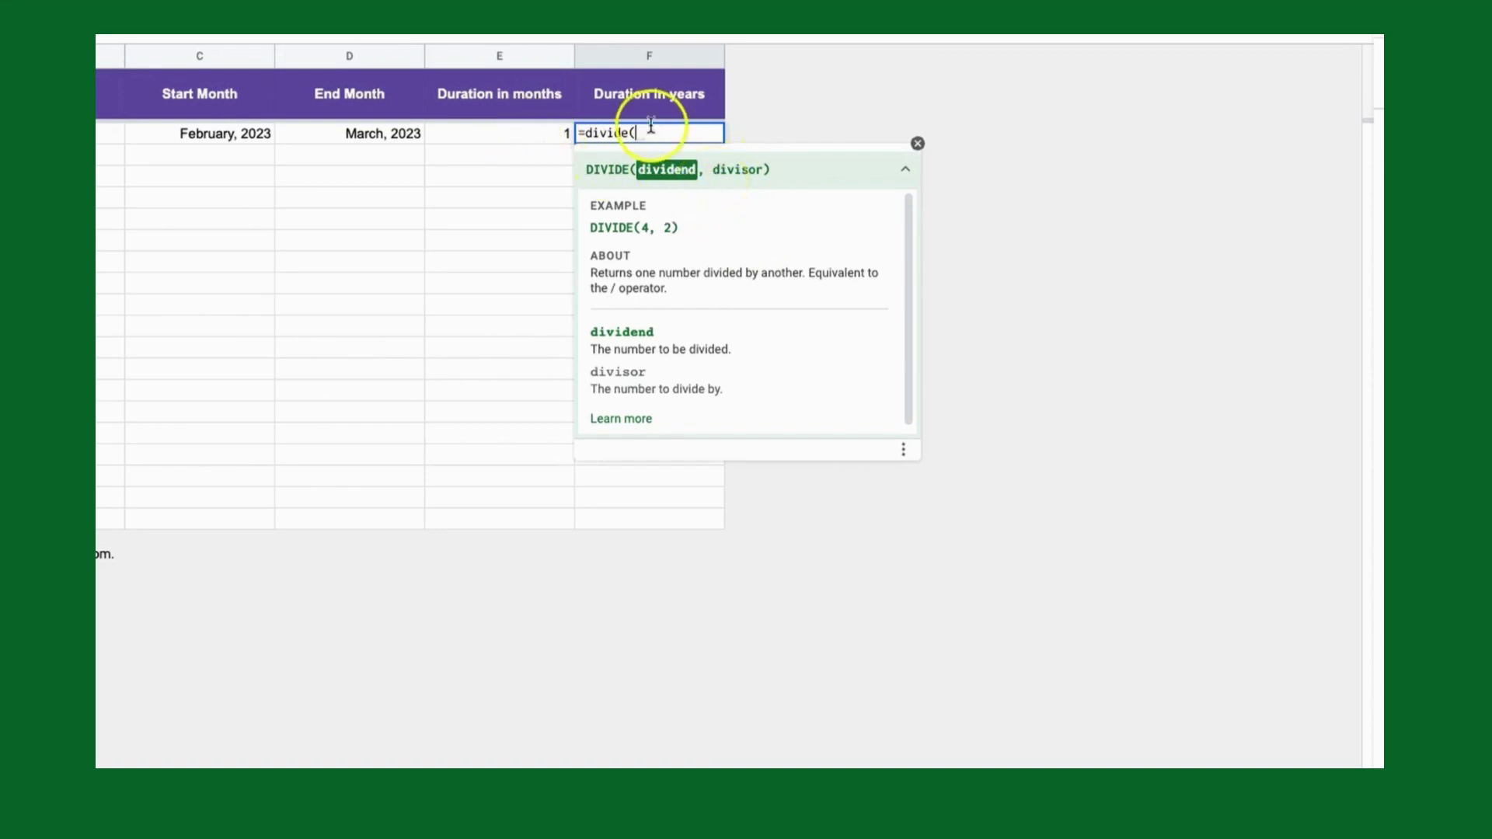
key(BackSpace)
key(BackSpace)
key(BackSpace)
key(BackSpace)
key(BackSpace)
key(BackSpace)
key(BackSpace)
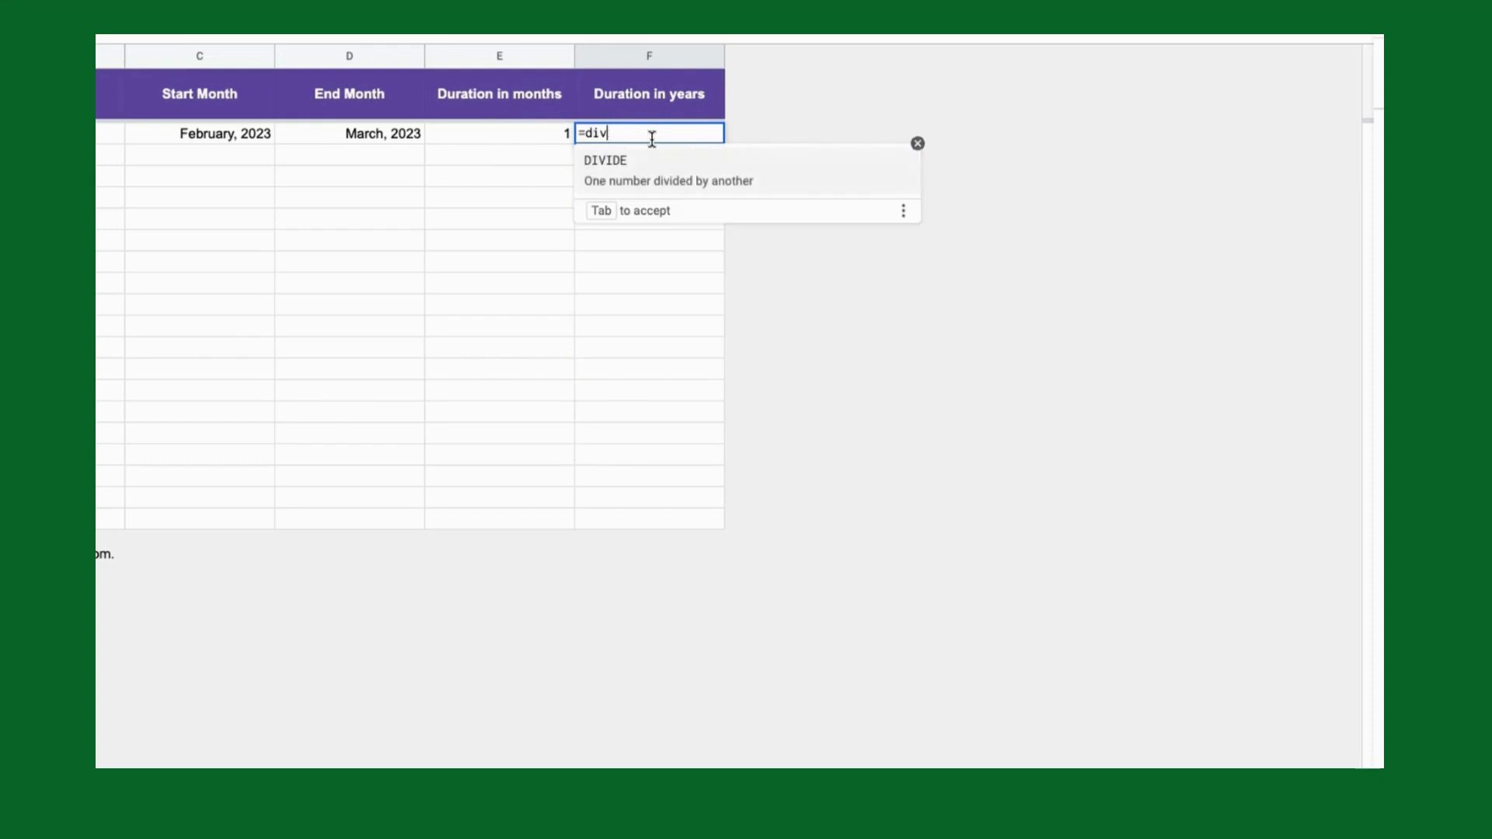
text(SUM()
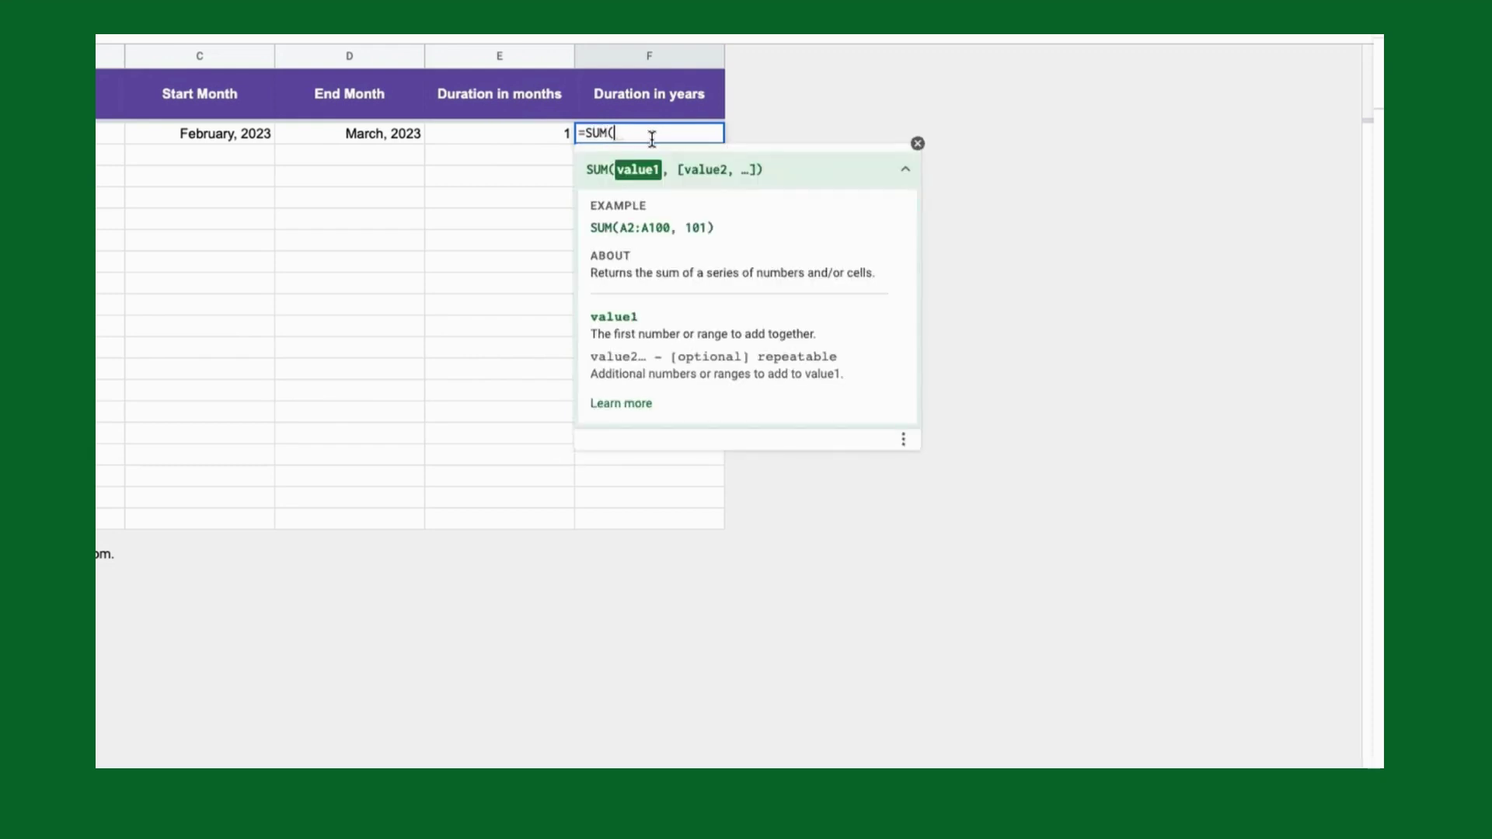
key(Left)
text(/)
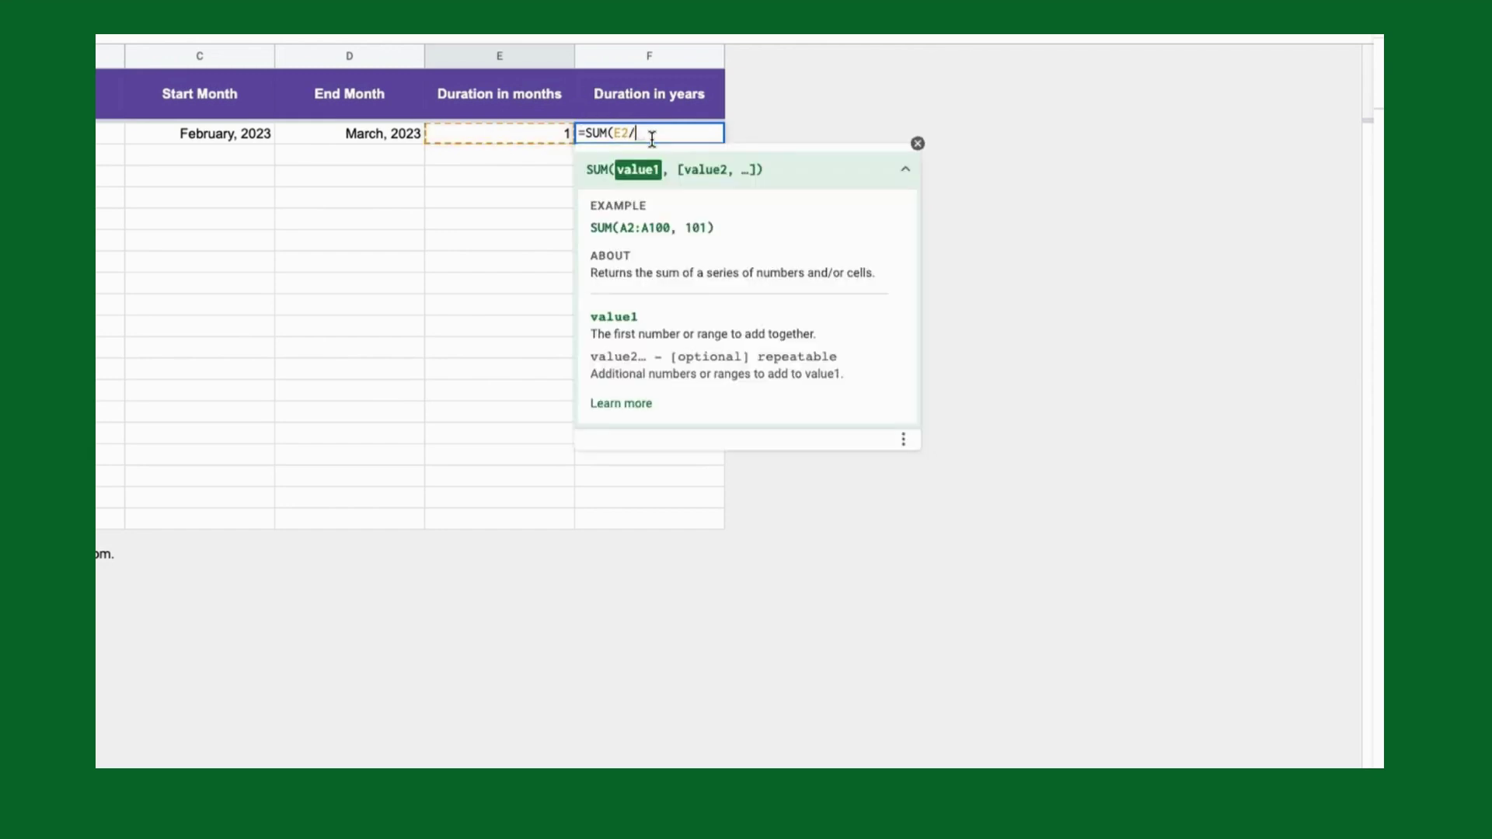
text(12)
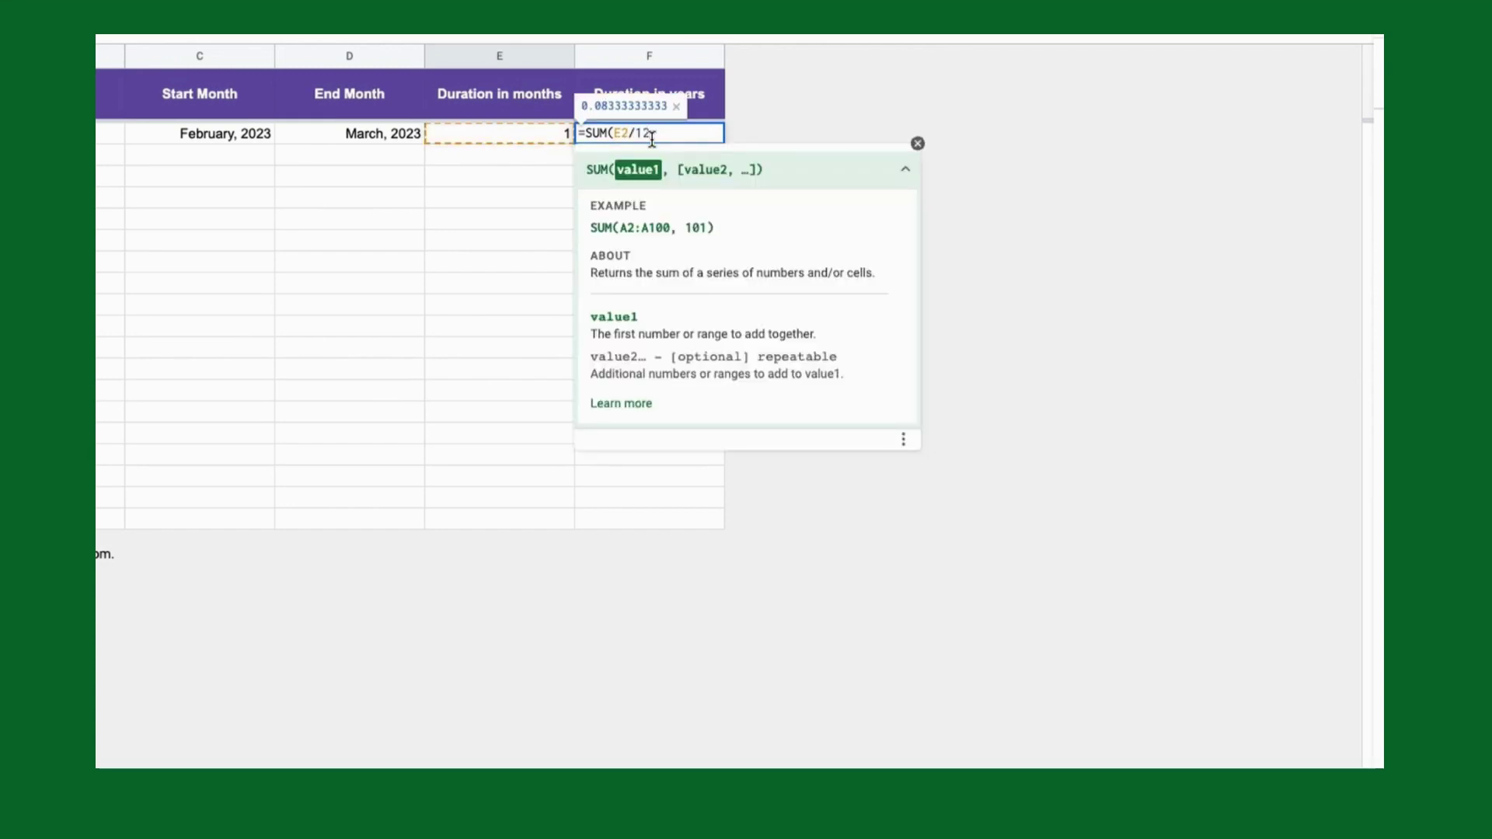
text())
key(Return)
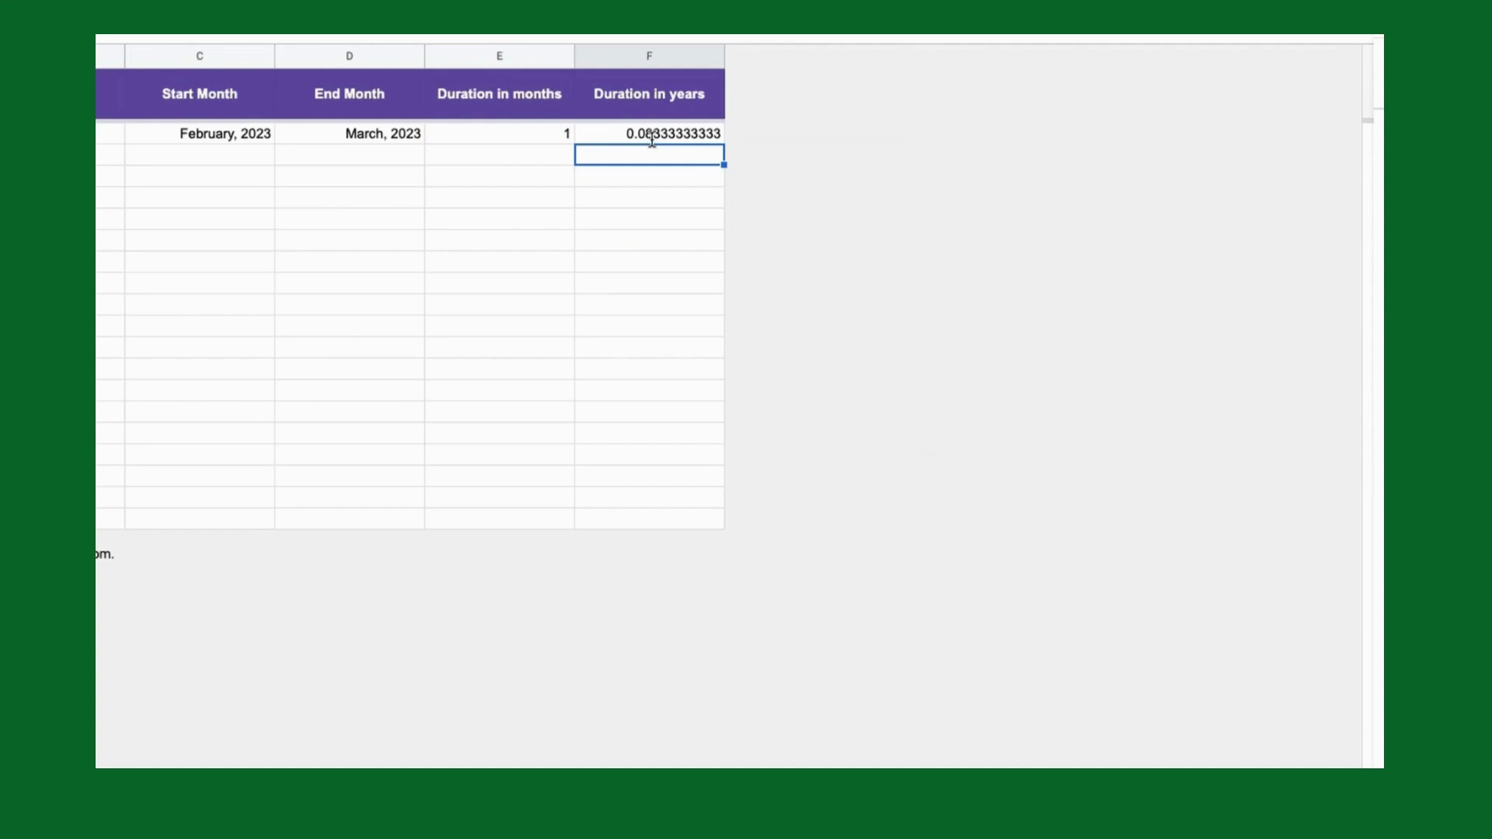
Fill the E2:F2 formulas down to row 20 and reduce F2 to one decimal (0.1)
click(658, 133)
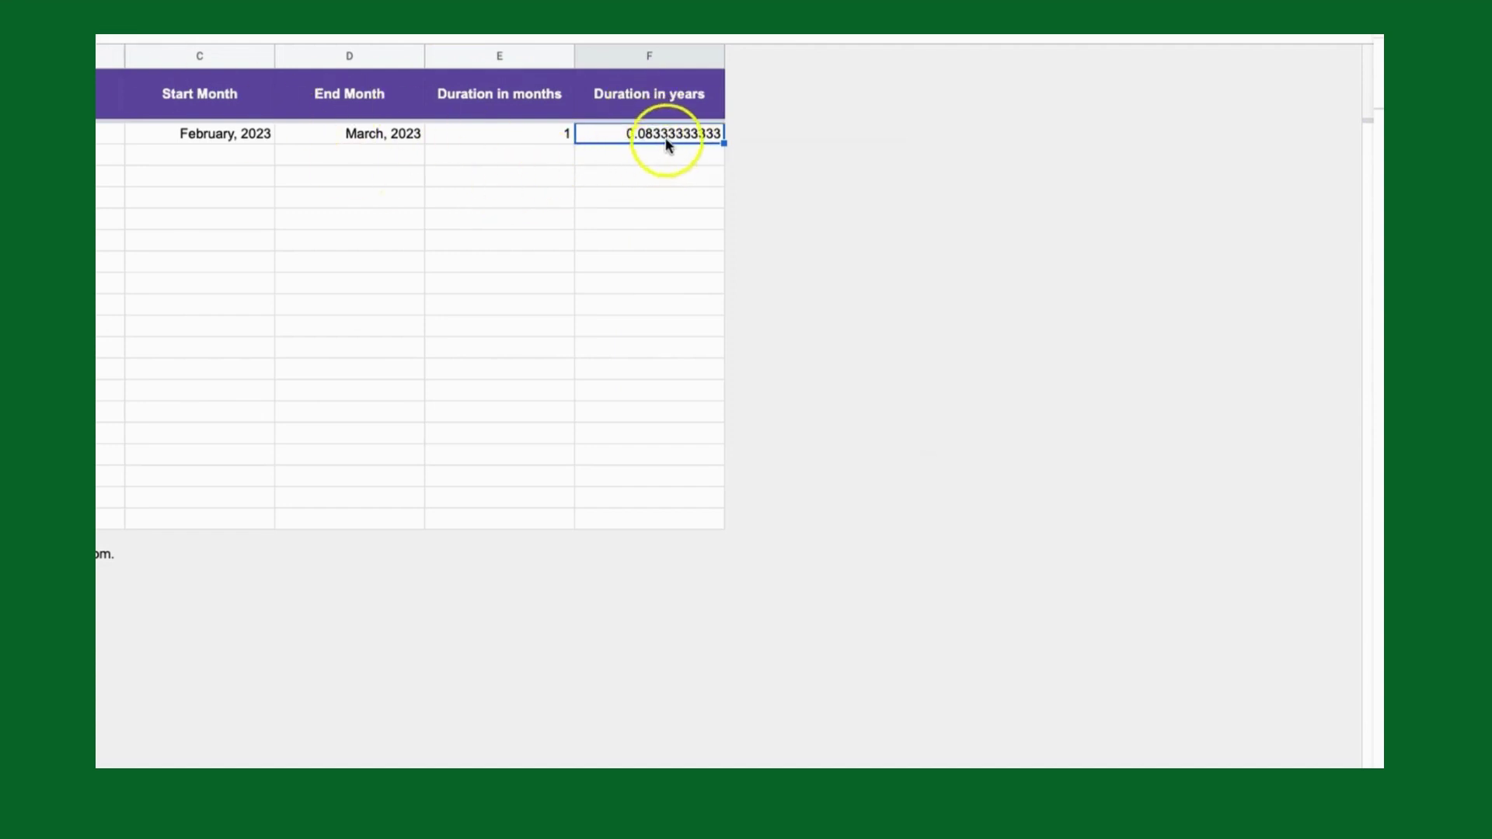
click(535, 138)
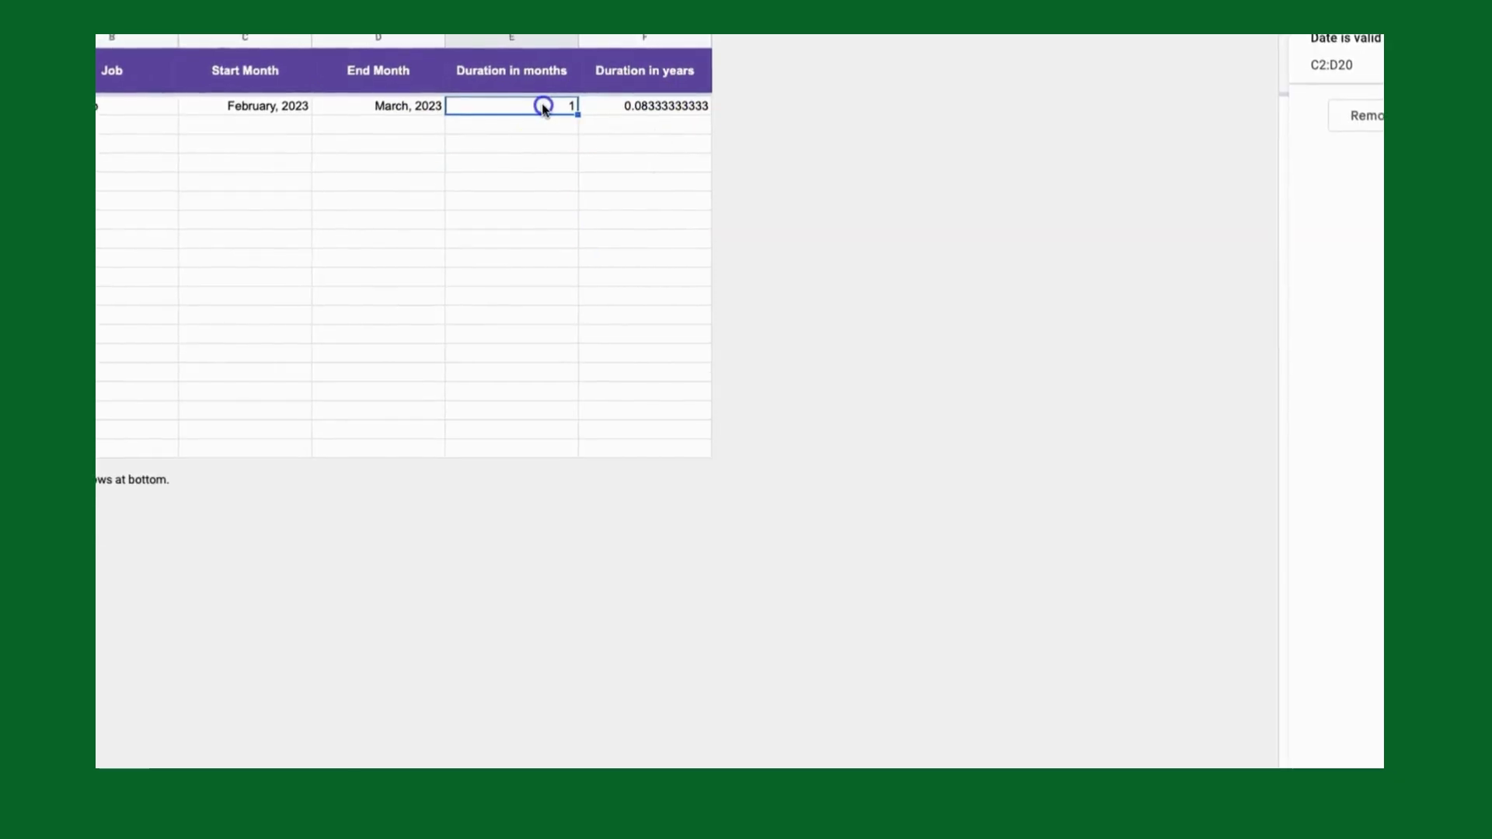
drag(543, 107, 691, 487)
click(643, 189)
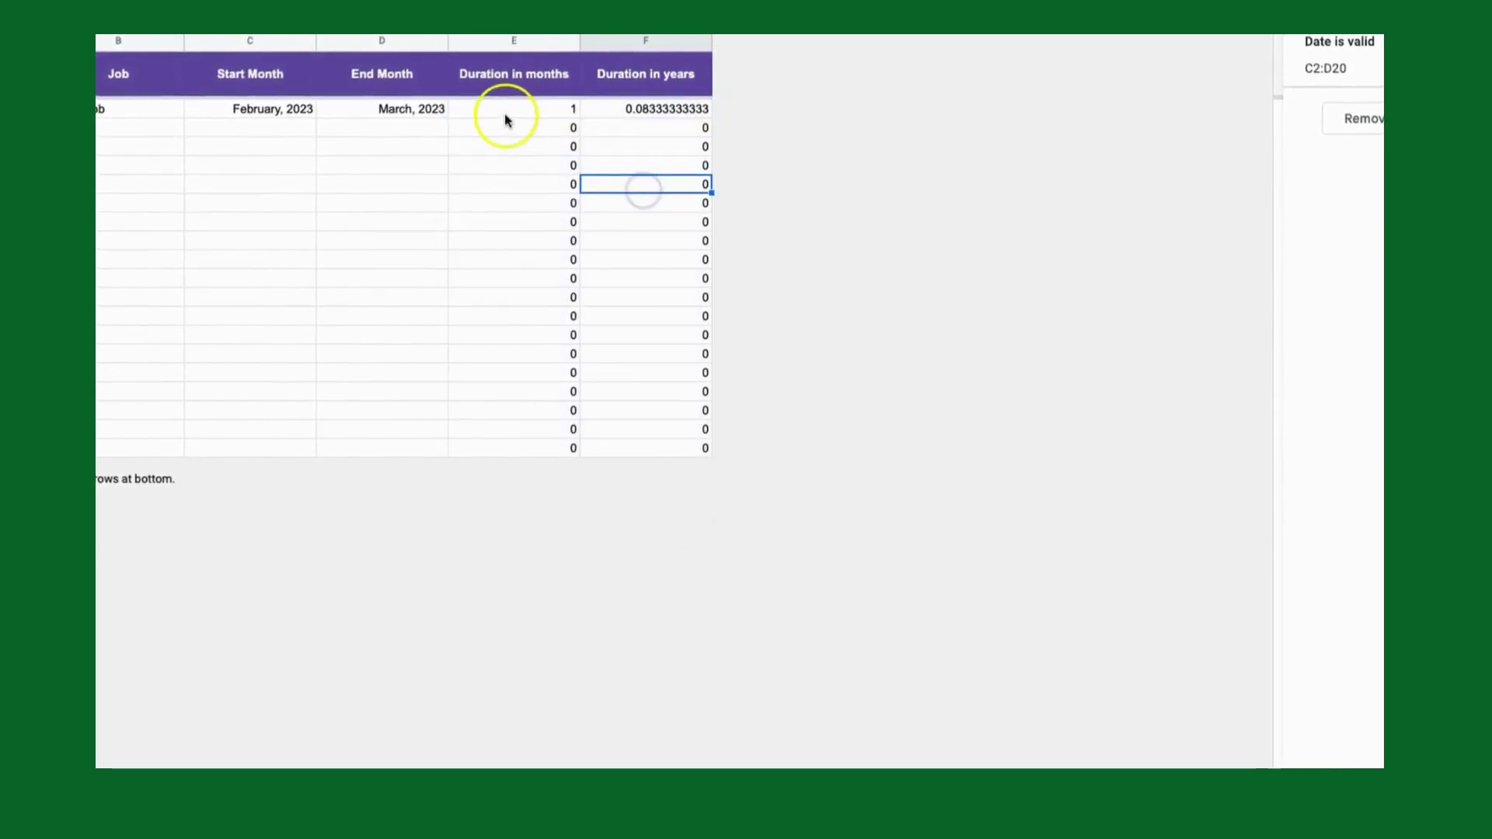
drag(510, 122, 645, 299)
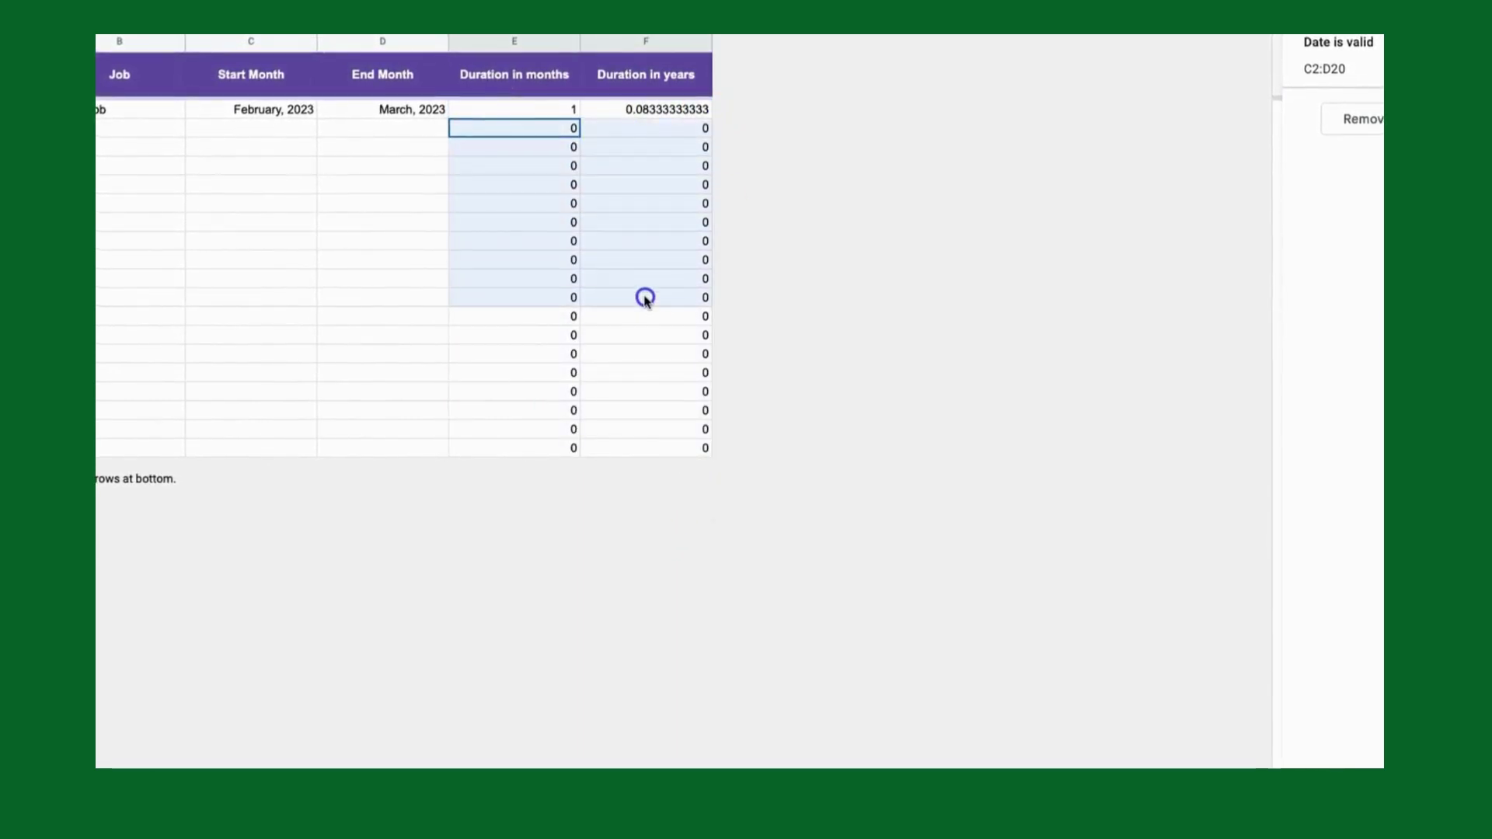
click(523, 126)
click(599, 113)
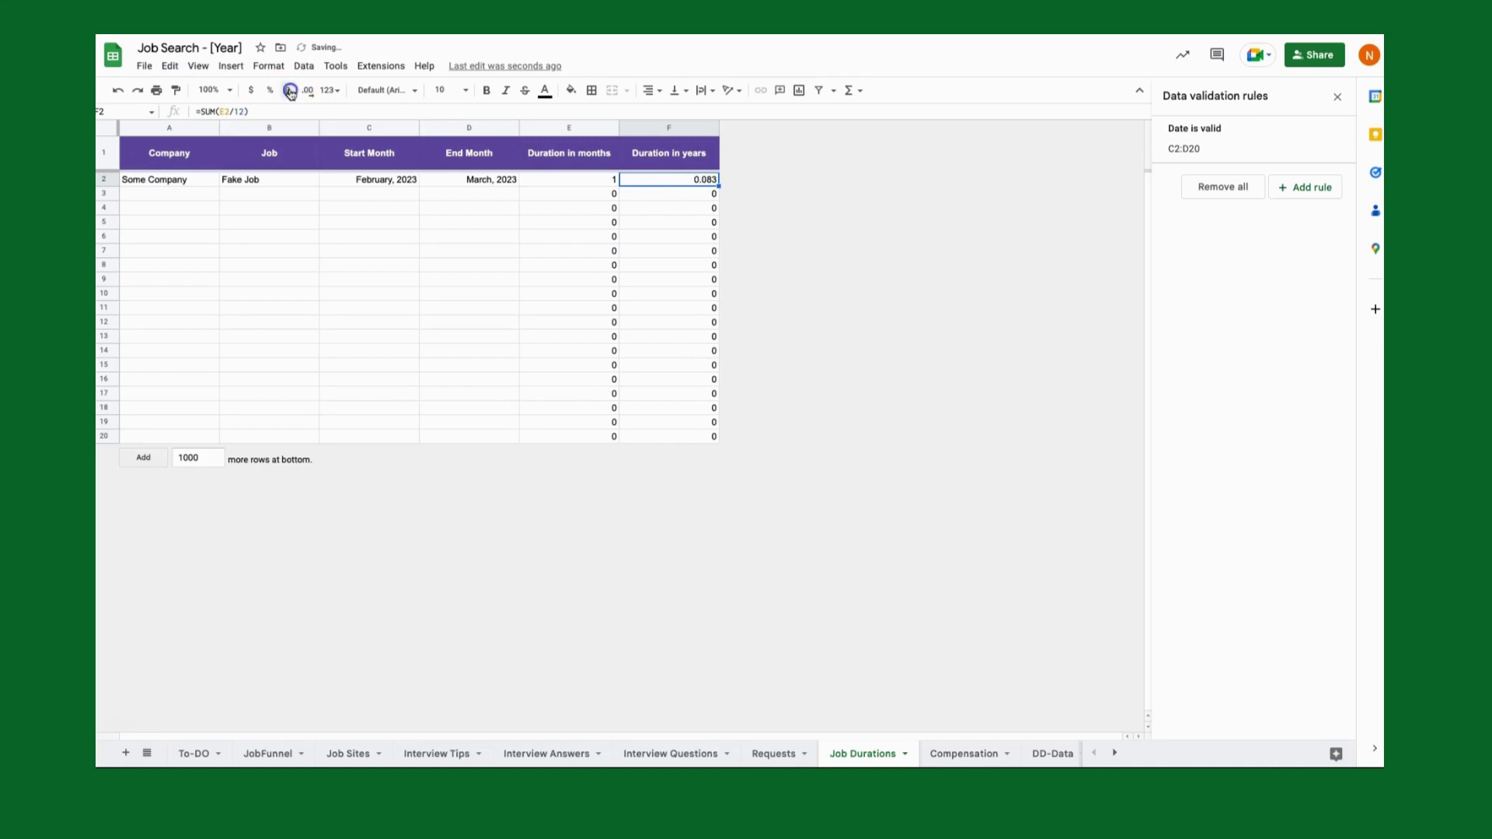
click(712, 185)
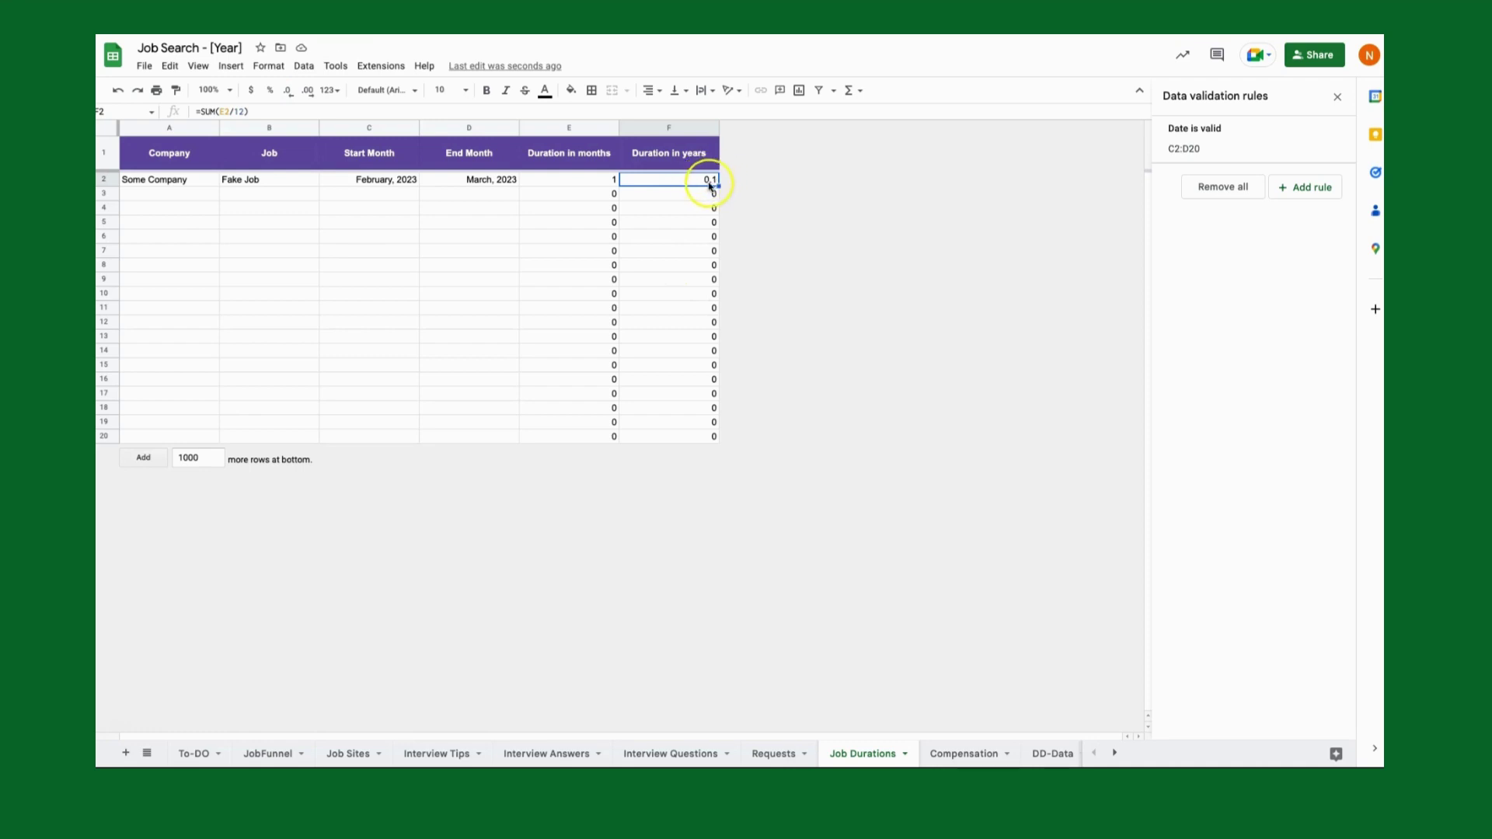
Change C2 to September 1, 2021, giving 18 months and 1.5 years, then close the validation sidebar
double_click(411, 178)
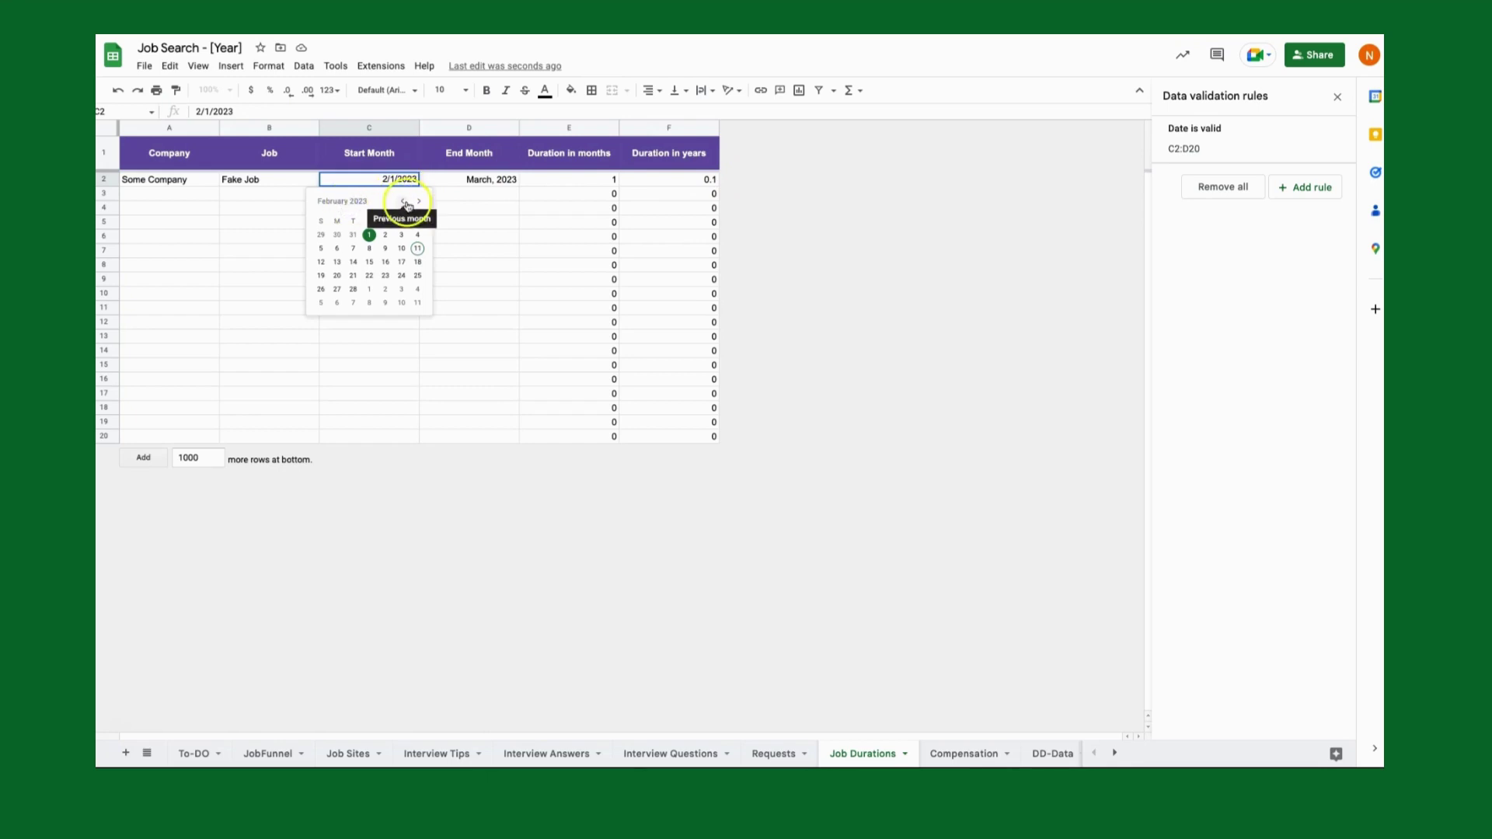
click(357, 203)
click(403, 202)
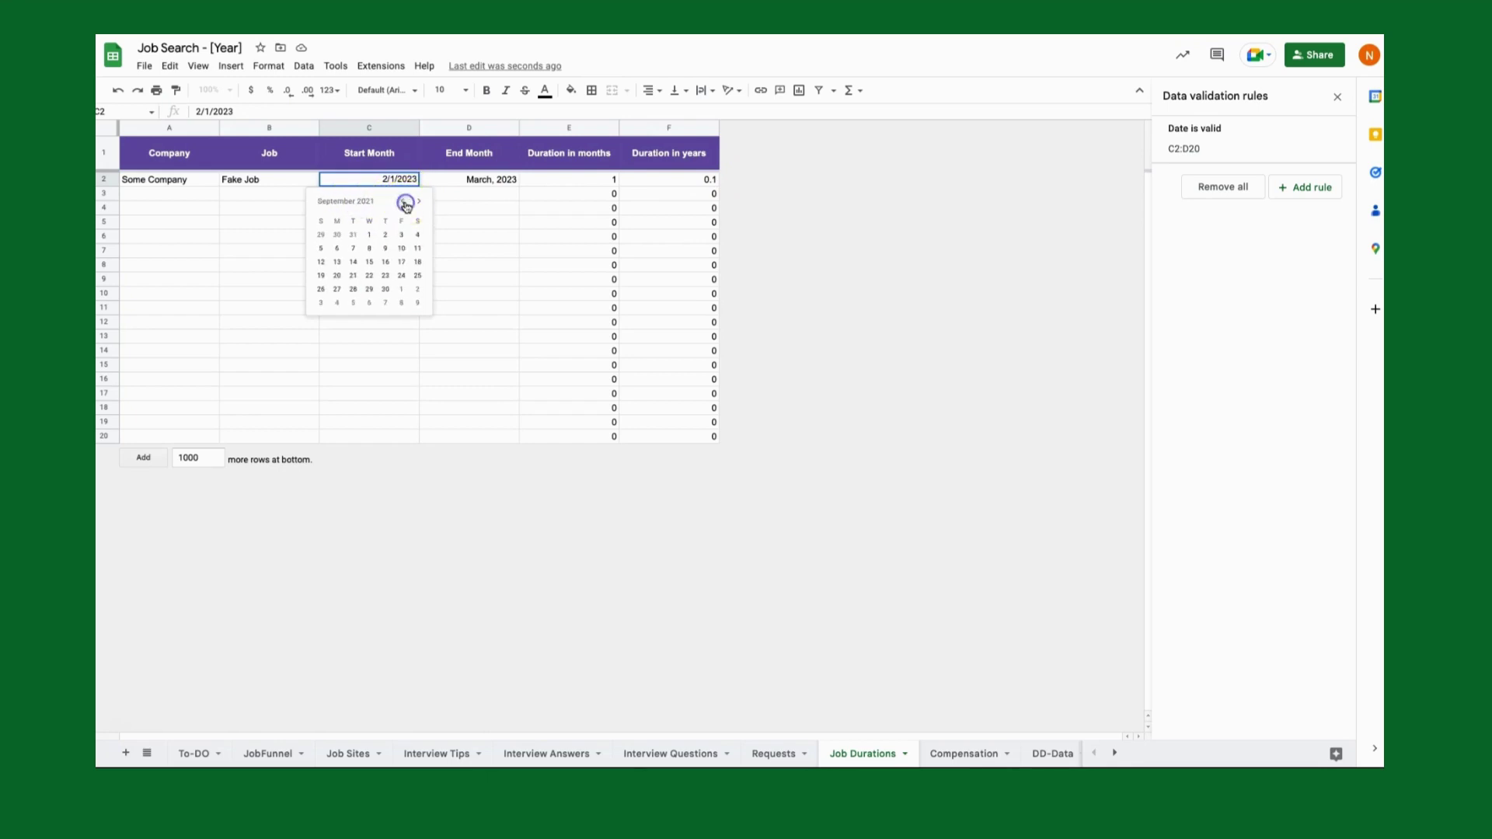
click(369, 234)
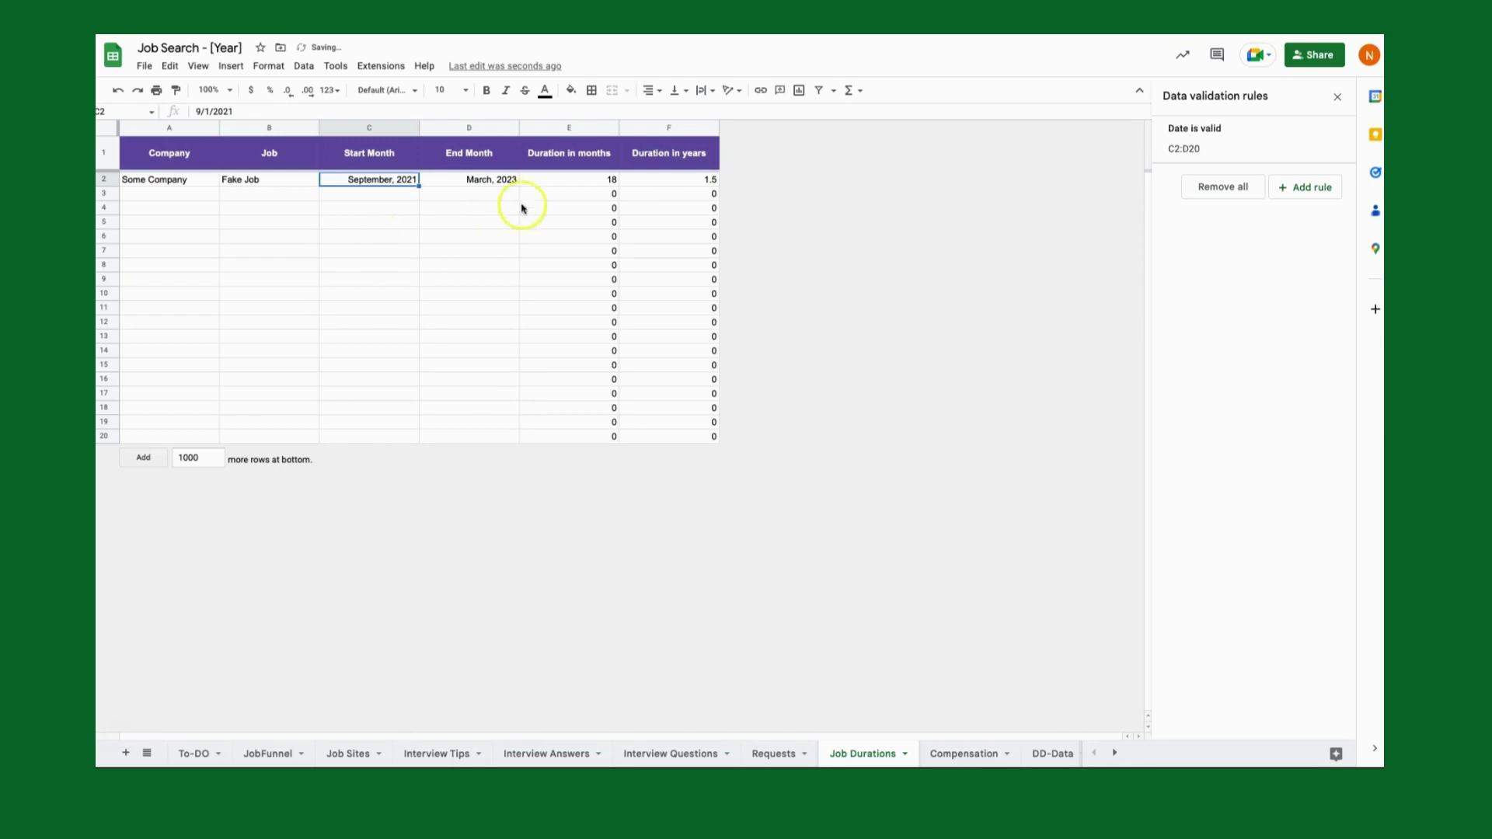
click(573, 184)
click(698, 185)
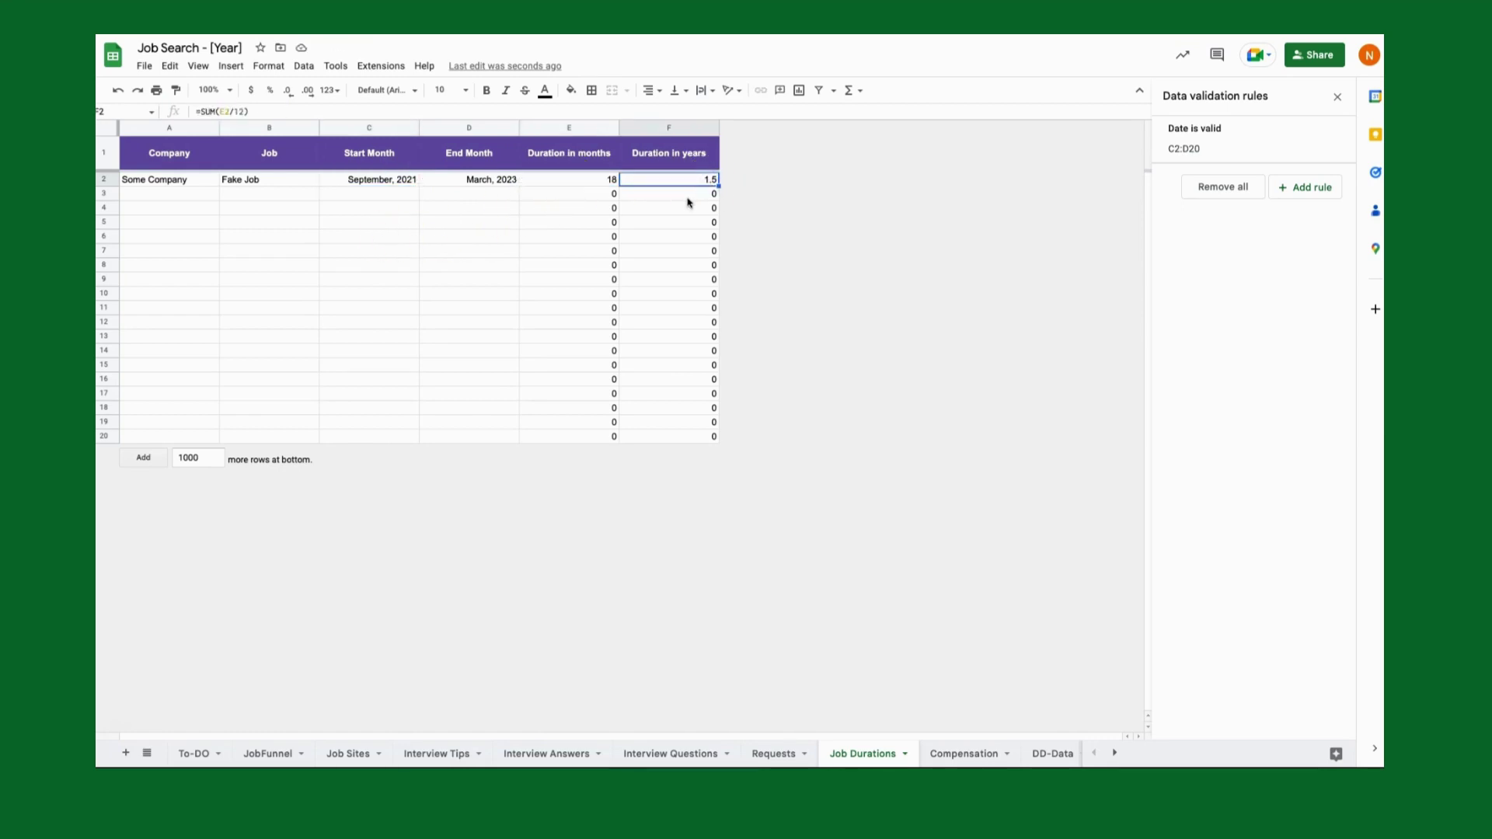
key(Escape)
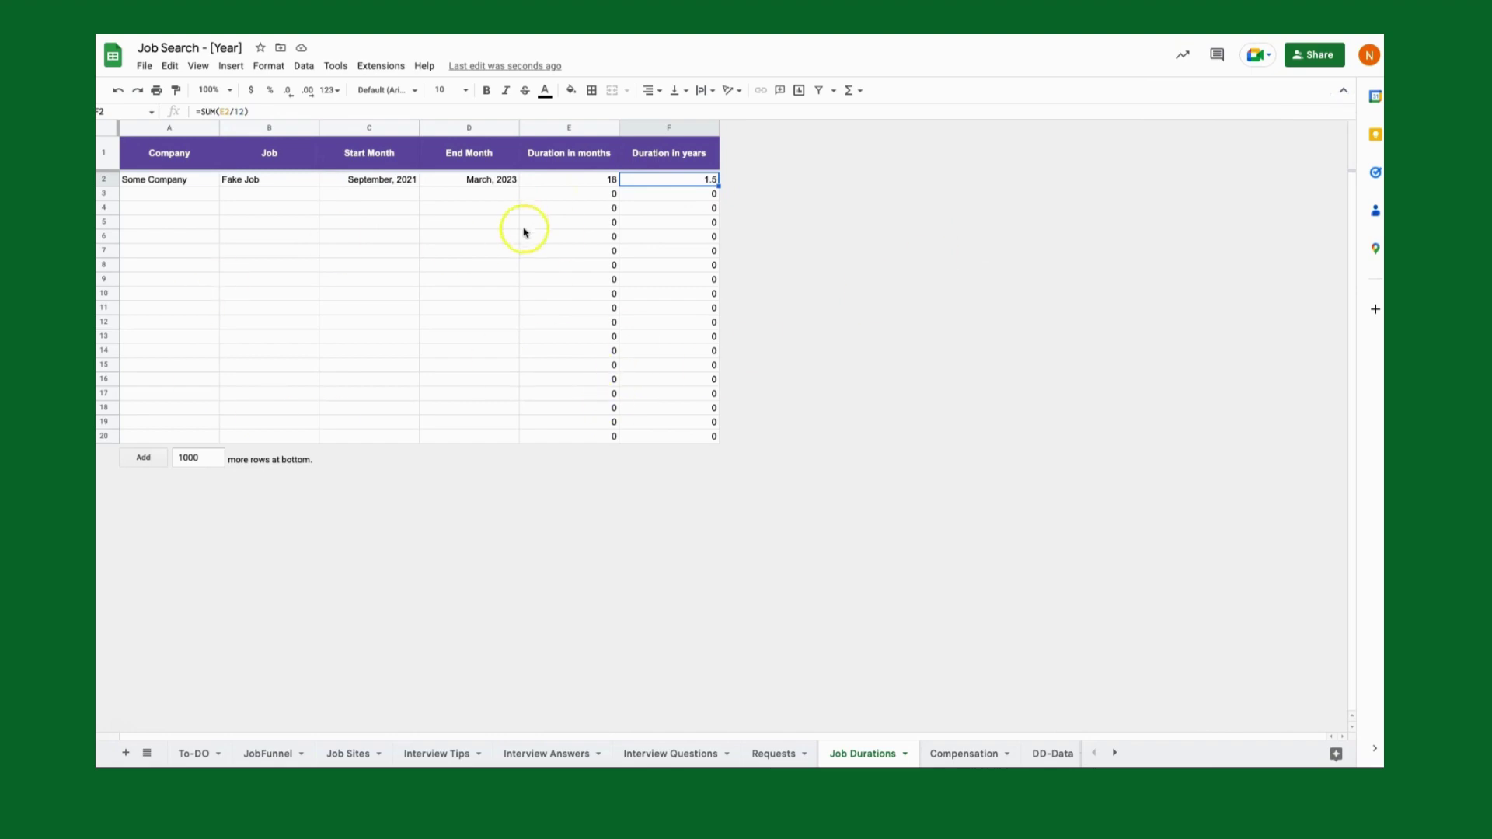